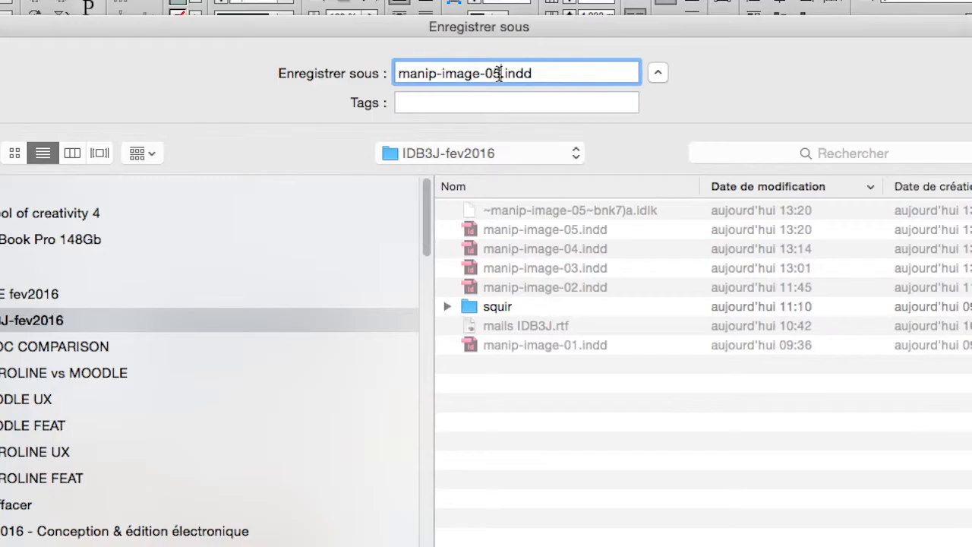
Save a copy of the document as manip-image-06.indd in the IDB3J-fev2016 folder
key("BackSpace")
type("6")
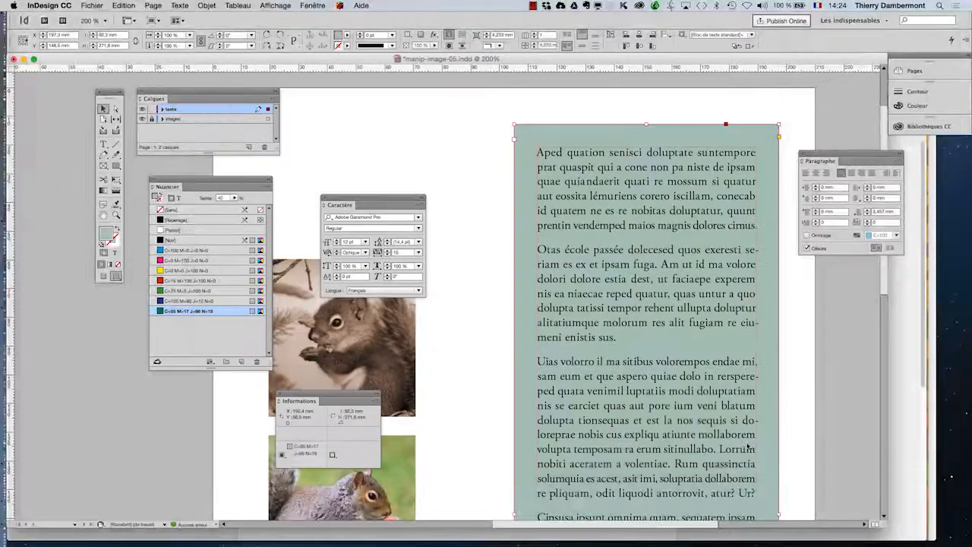
left_click(745, 441)
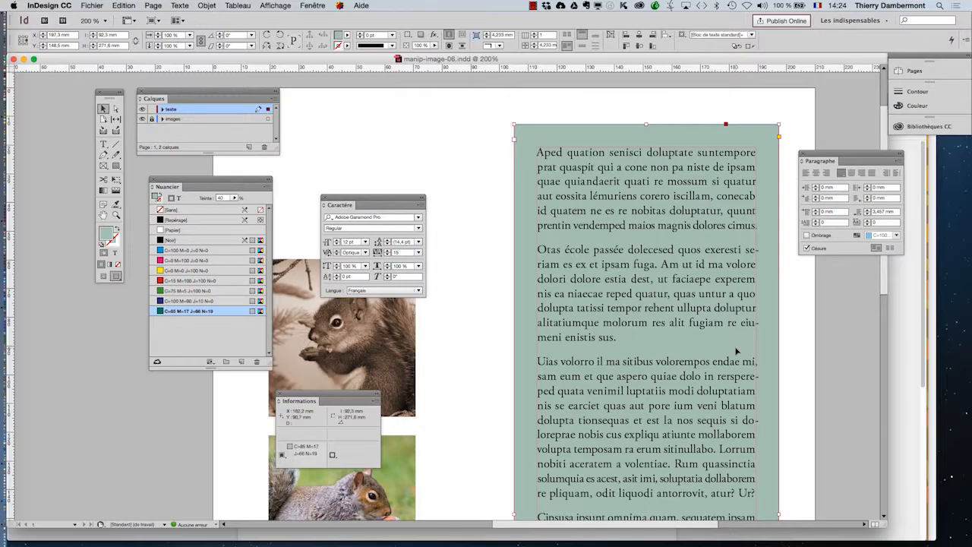
Bring the whole image column into view and move the Character and Information panels off the page, beneath the Paragraph panel
left_click(791, 351)
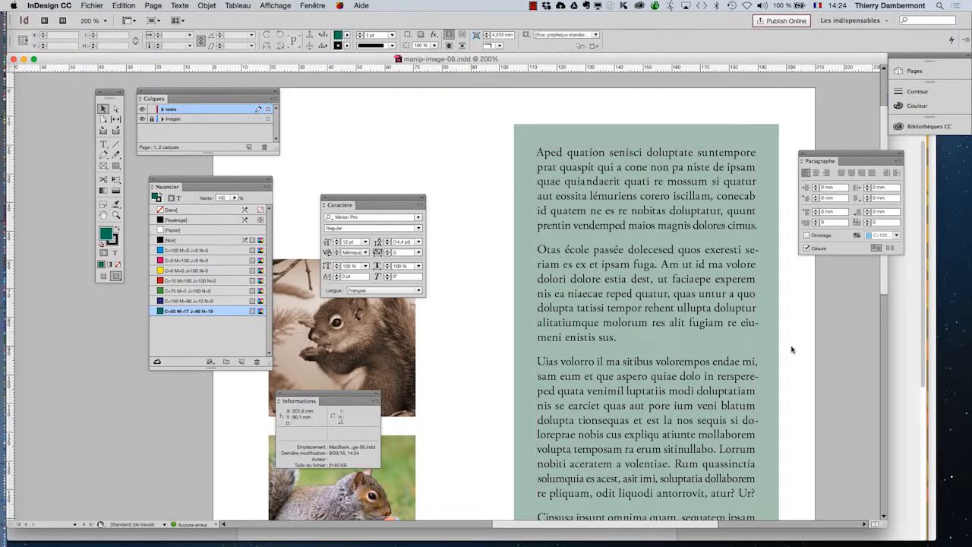
scroll(791, 351, "down", 2)
left_click(103, 215)
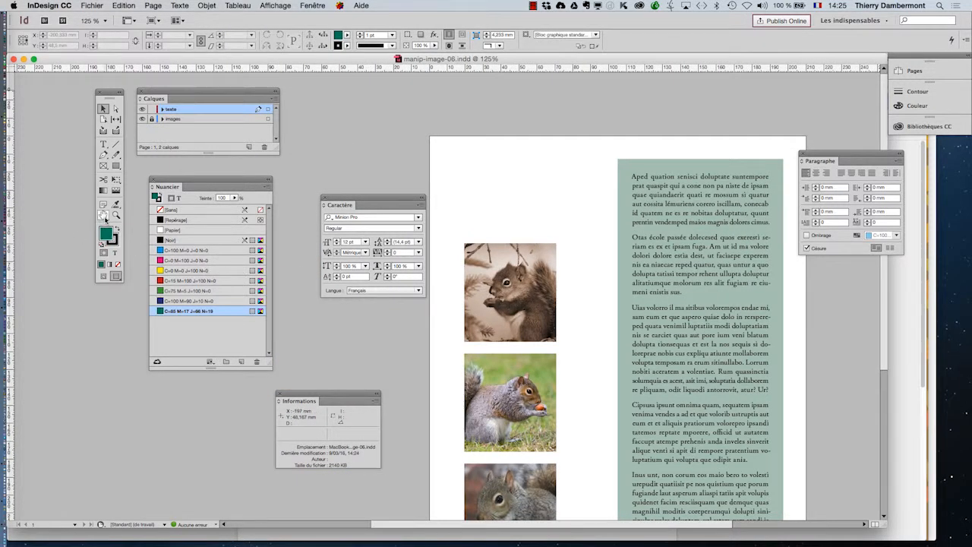
left_click_drag(608, 336, 532, 268)
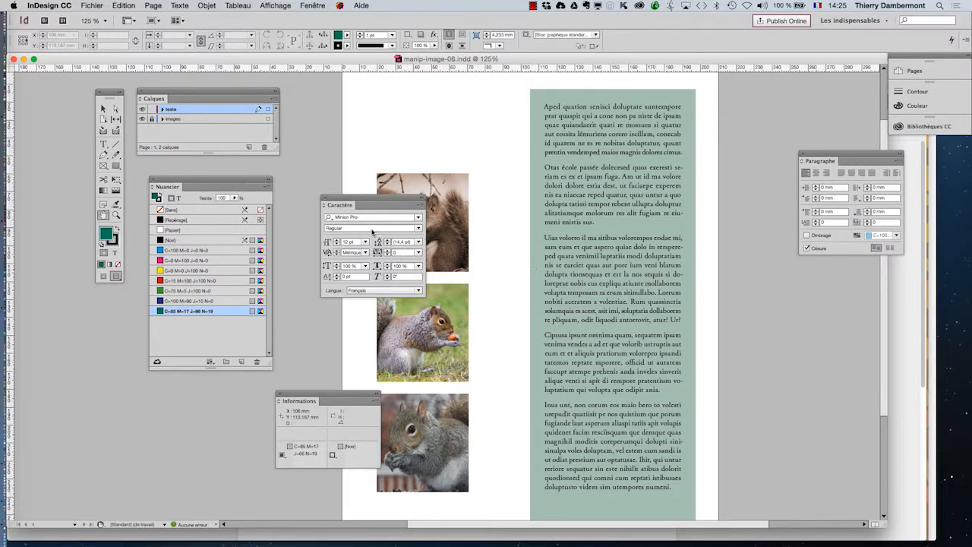
left_click_drag(350, 202, 826, 281)
left_click_drag(307, 403, 829, 394)
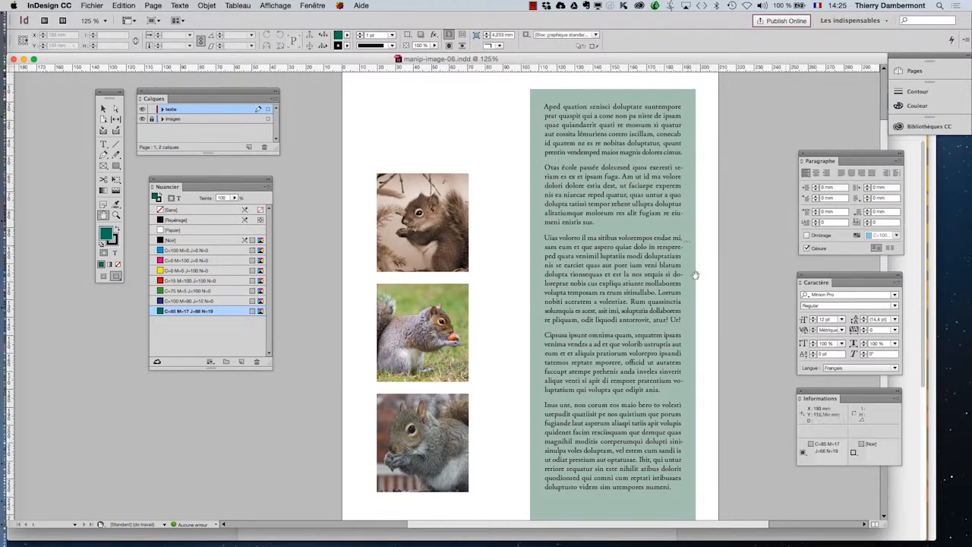
Switch the page display to Normal mode to show frame edges and hidden characters
left_click(102, 278)
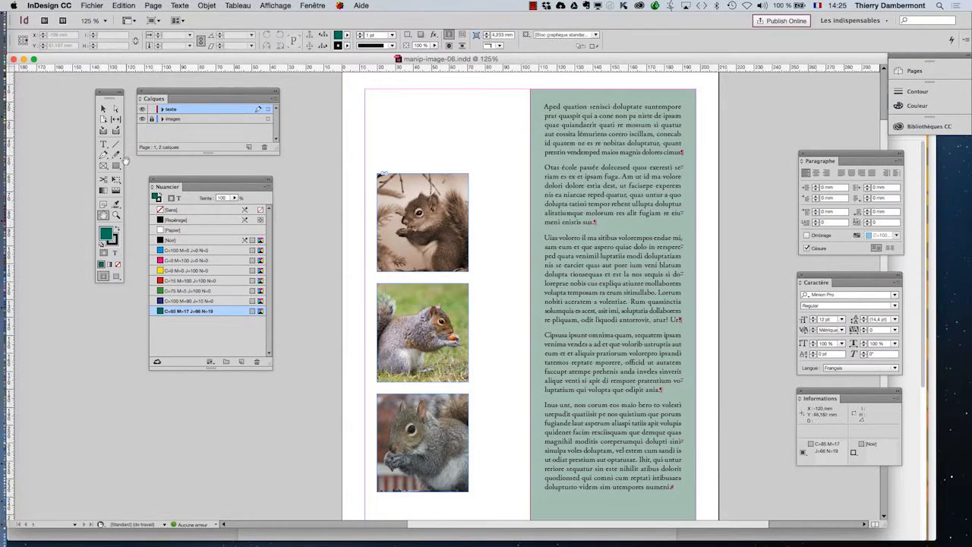
left_click(103, 143)
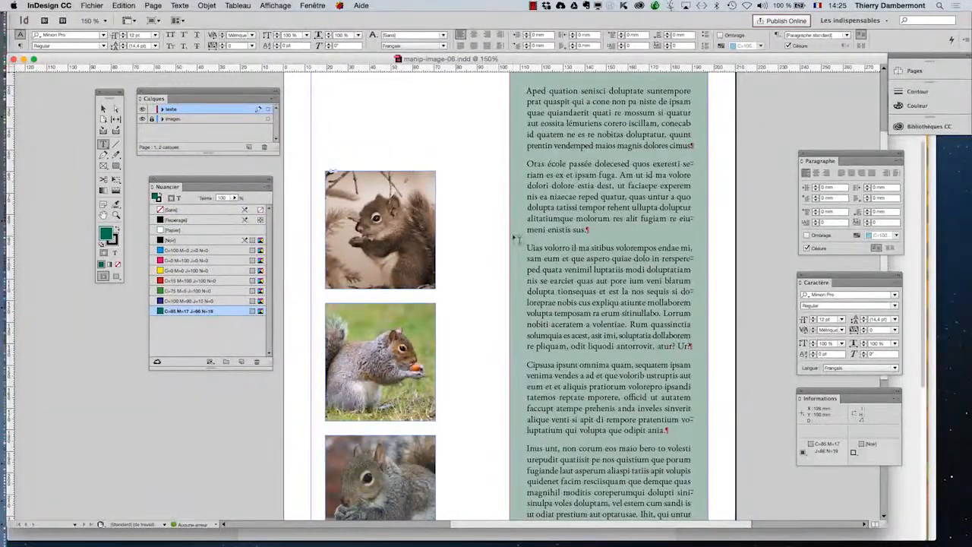
left_click(103, 109)
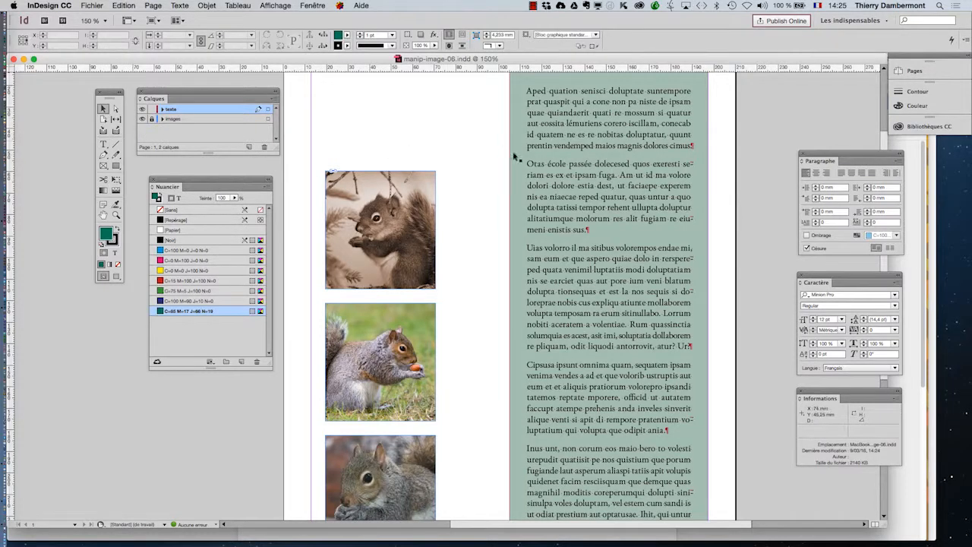
Select the green text frame, place the Character panel beside it and set the text's leading to 16 pt
left_click(574, 168)
left_click_drag(837, 276, 757, 122)
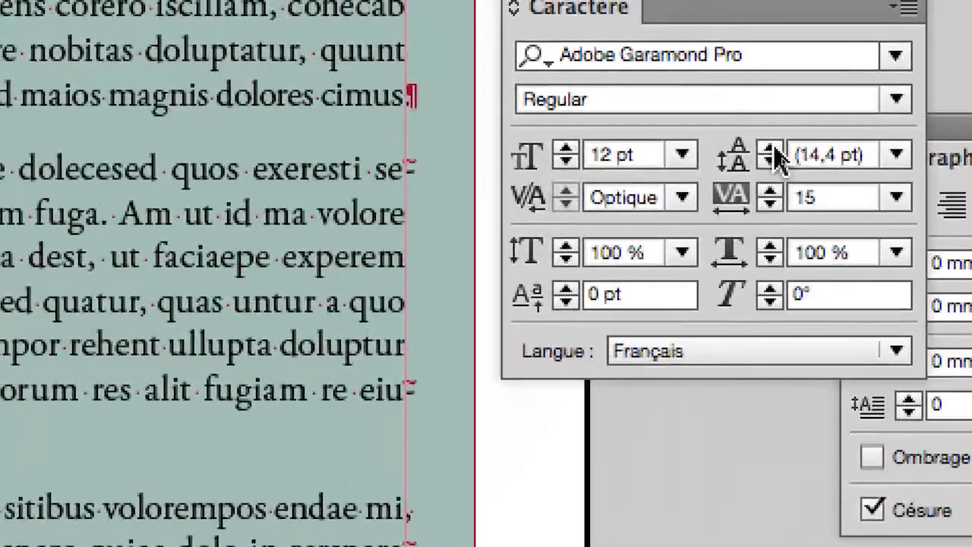
left_click(739, 130)
left_click(773, 149)
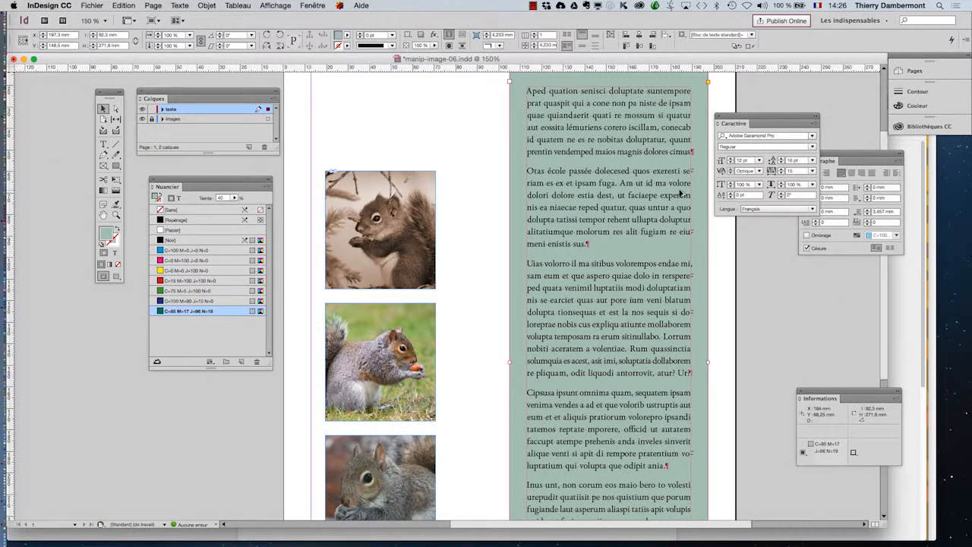
Try the selected text frame's leading at 18 pt, then bring it back down to 16 pt
scroll(681, 194, "up", 3, "alt")
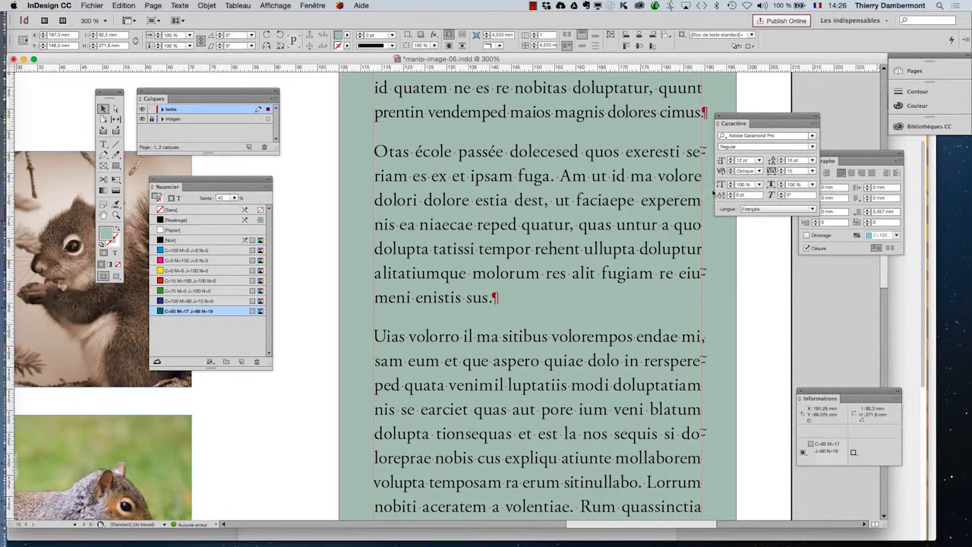
left_click(781, 160)
left_click(781, 160)
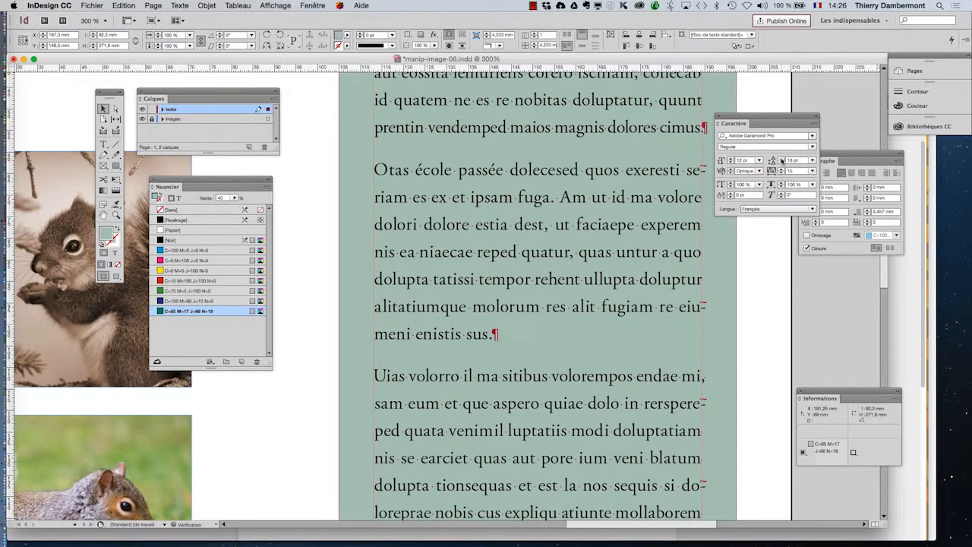
left_click(781, 163)
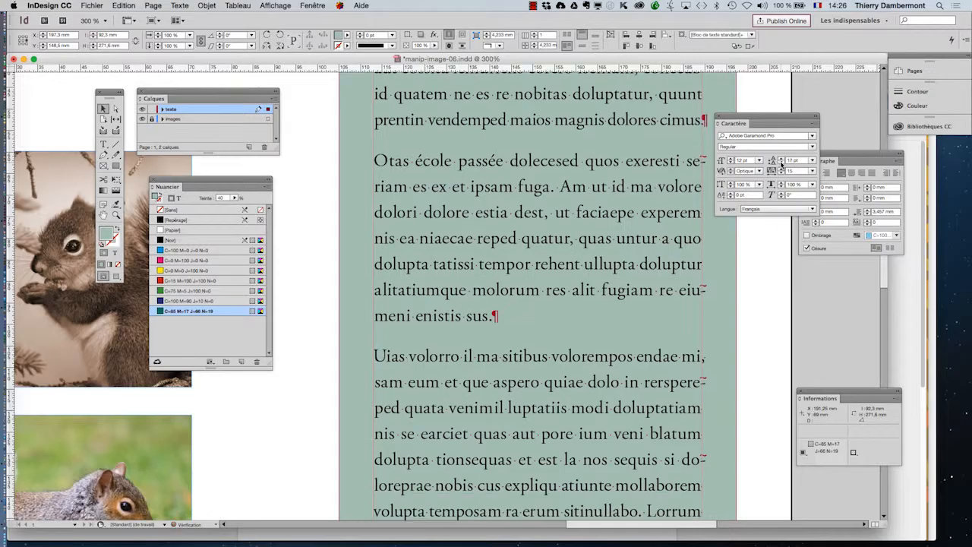
left_click(781, 163)
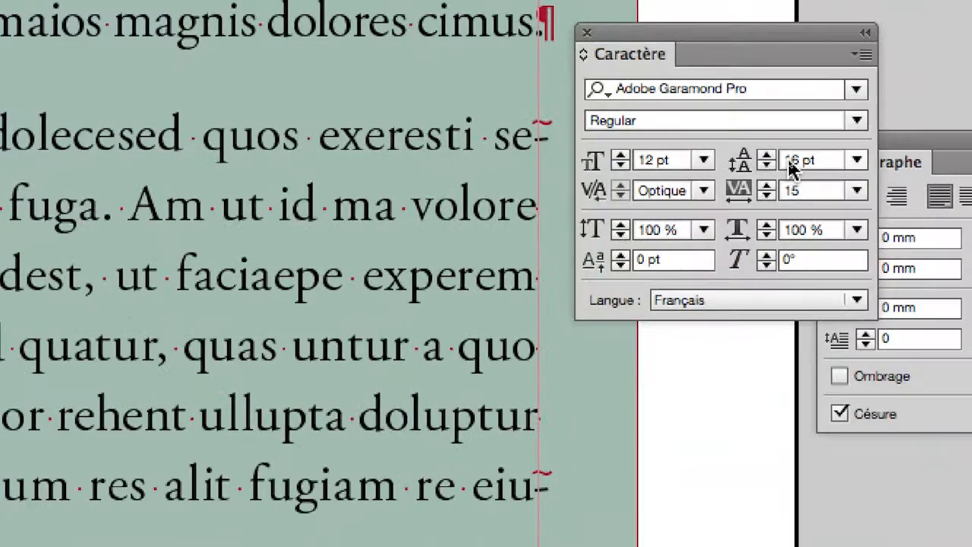
Set the selected text frame's leading to 16,4 pt
left_click(792, 161)
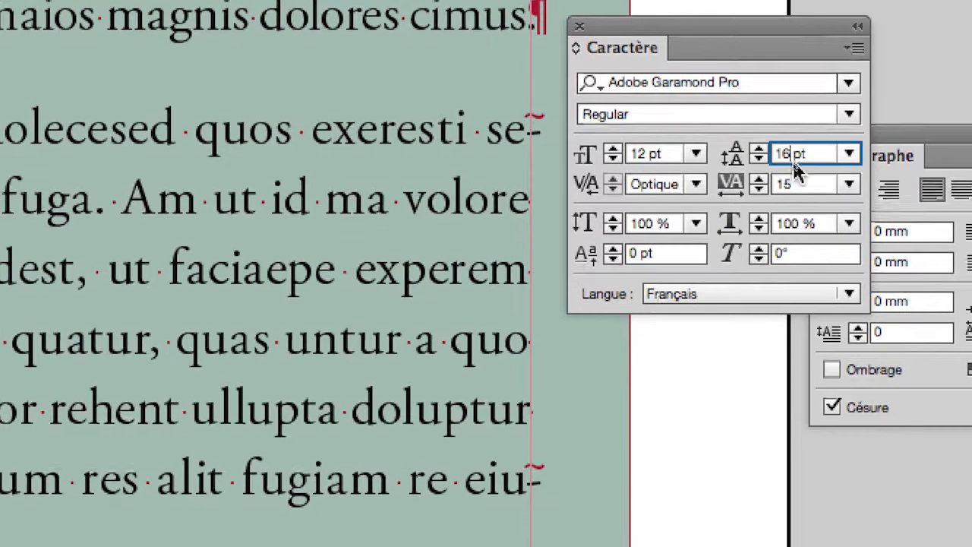
type(",4")
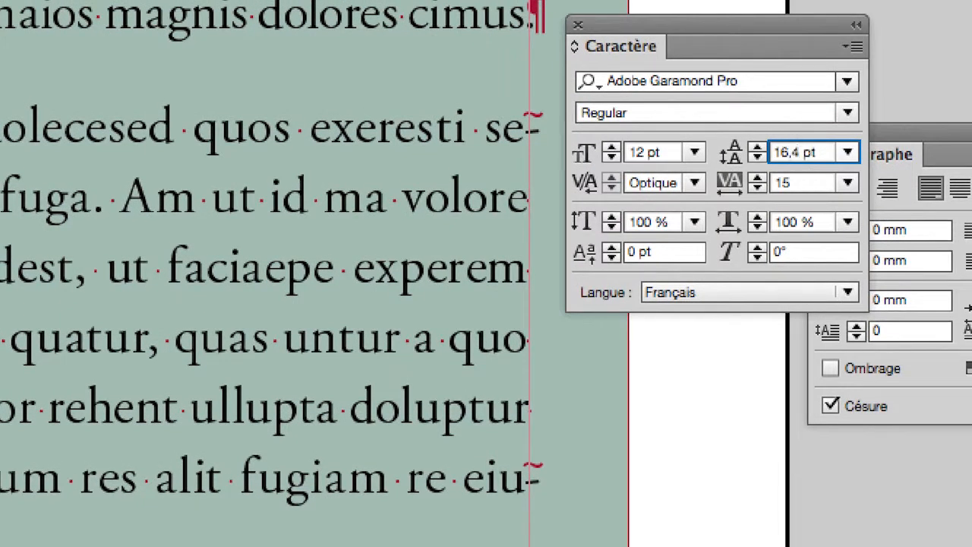
key("Tab")
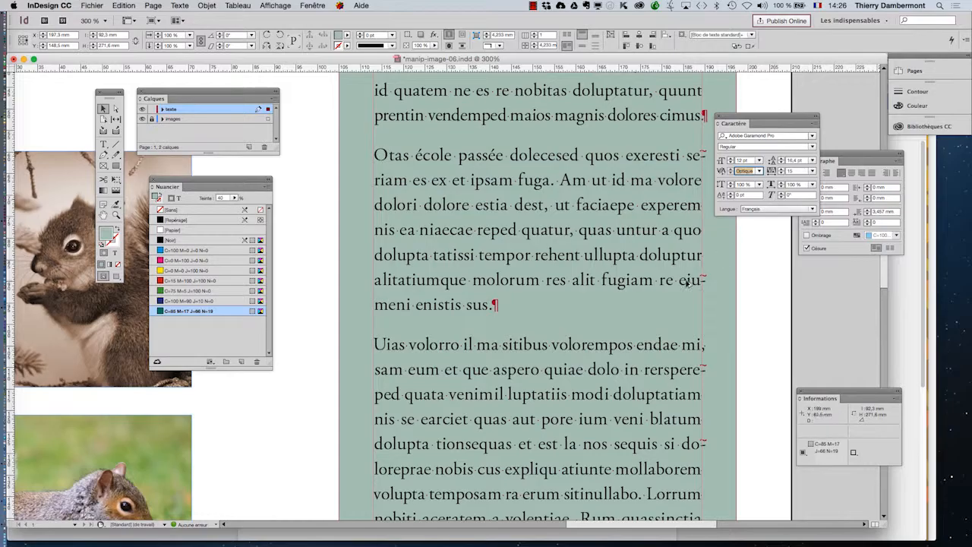
Reduce the leading of the green text frame to 15 pt
key("super+minus")
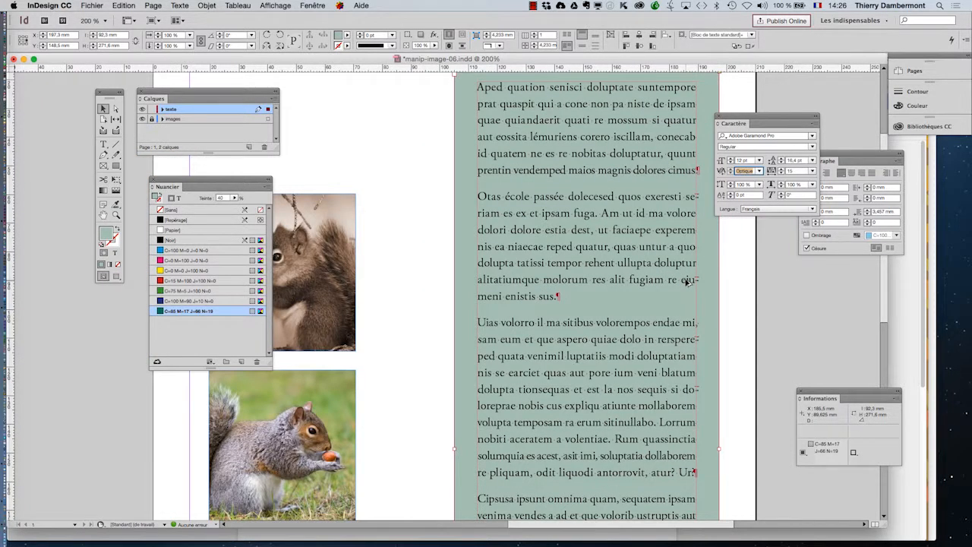
left_click(781, 164)
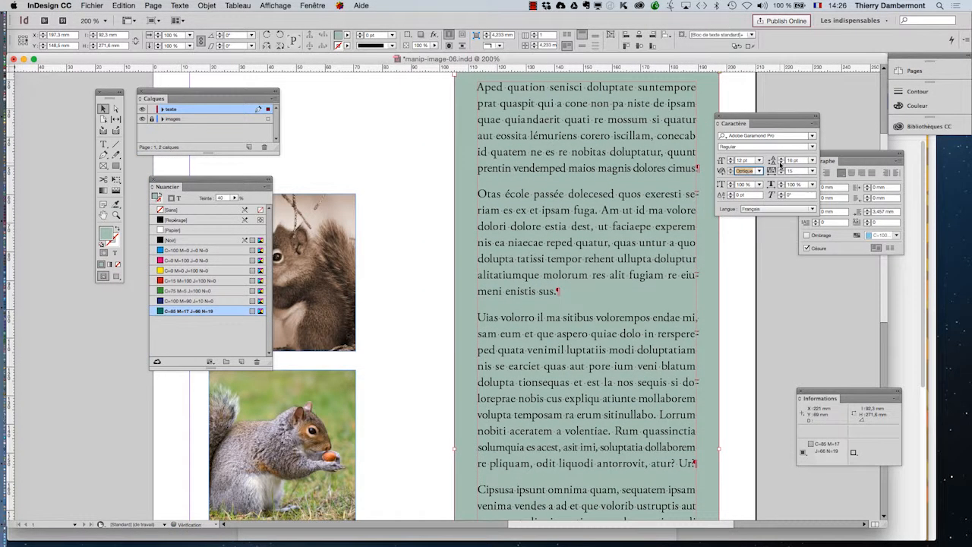
left_click(780, 163)
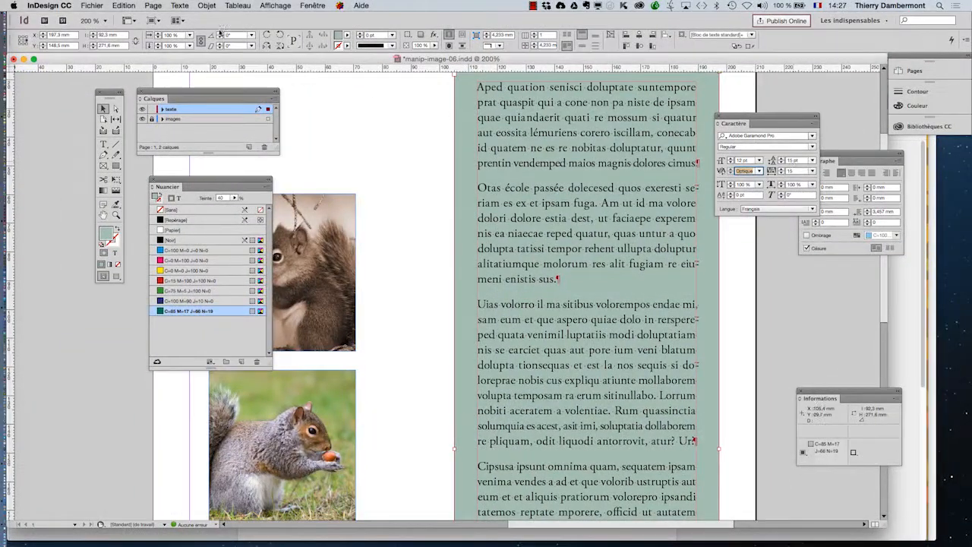
Save a copy of the document as manip-image-07.indd in the same folder
left_click(92, 6)
left_click(106, 82)
key("Right")
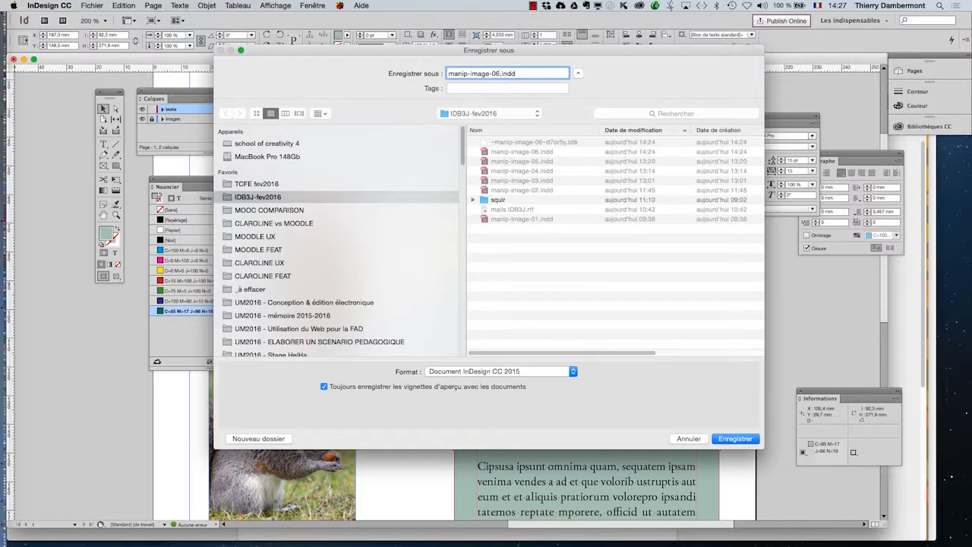
key("BackSpace")
type("7")
left_click(735, 438)
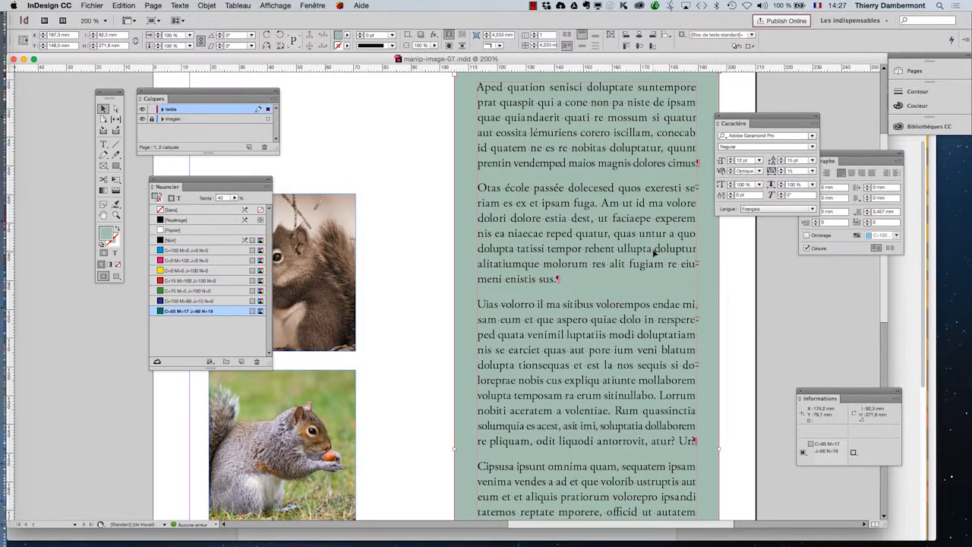
Place the text cursor in the second paragraph and shift the toolbox, Layers and Swatches panels away from the page
left_click(112, 143)
left_click(104, 144)
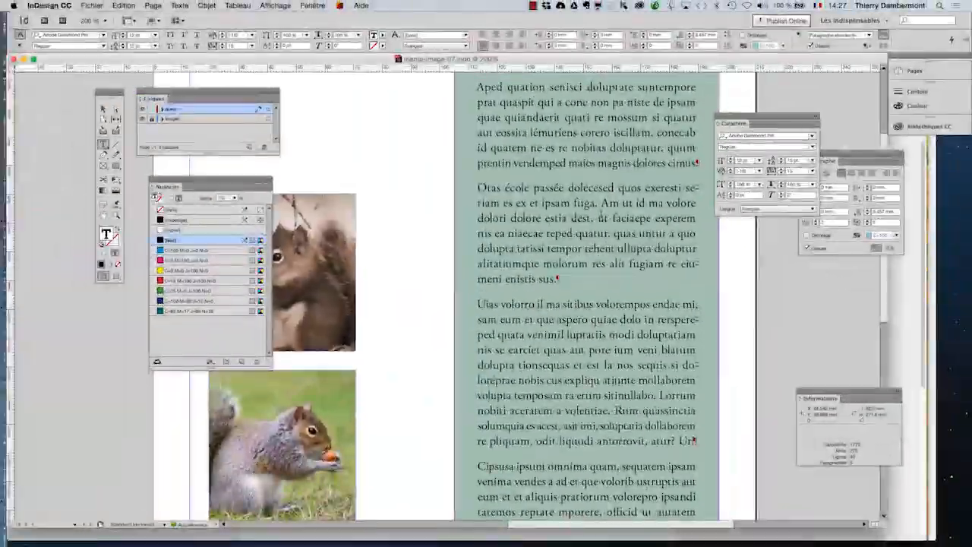
left_click_drag(106, 91, 43, 80)
left_click_drag(167, 98, 108, 99)
left_click_drag(153, 180, 91, 183)
Open the Paragraph Styles panel, enlarge it and position it over the page's empty area above the squirrel photos
left_click(180, 5)
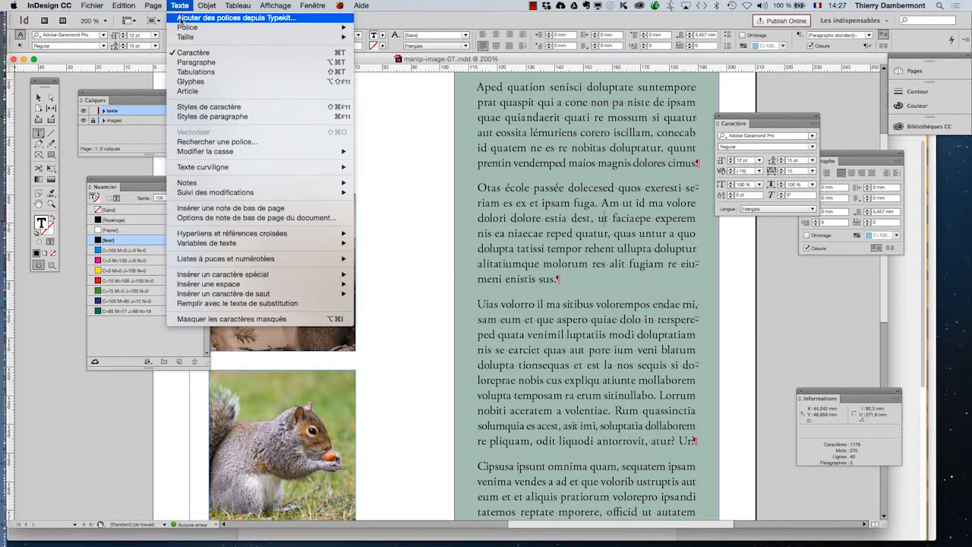
left_click(205, 117)
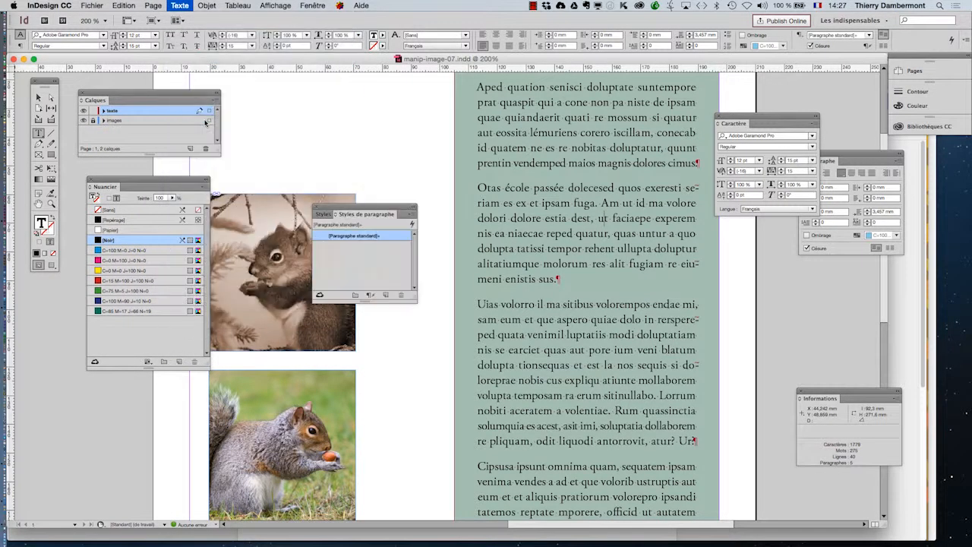
left_click_drag(402, 201, 384, 117)
left_click_drag(398, 208, 440, 242)
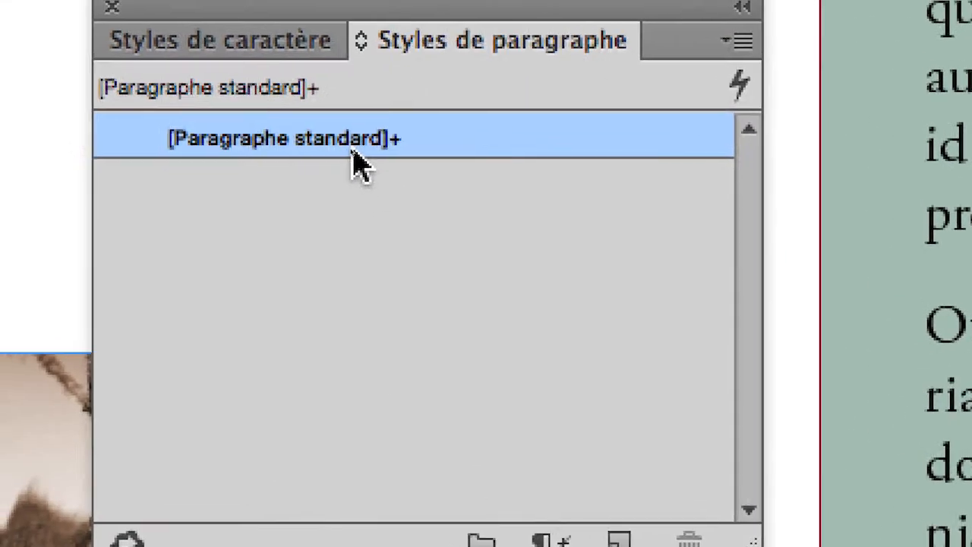
mouse_move(258, 30)
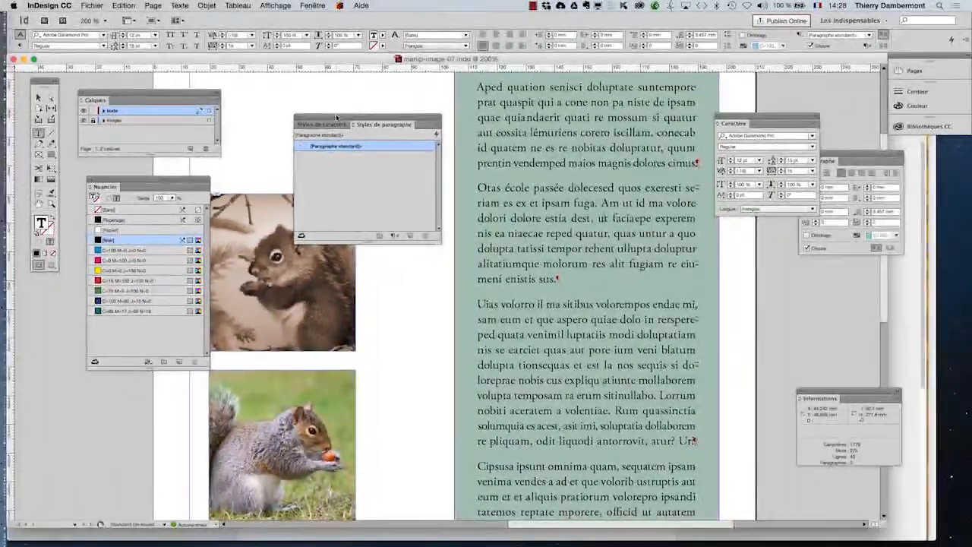
left_click_drag(336, 116, 274, 116)
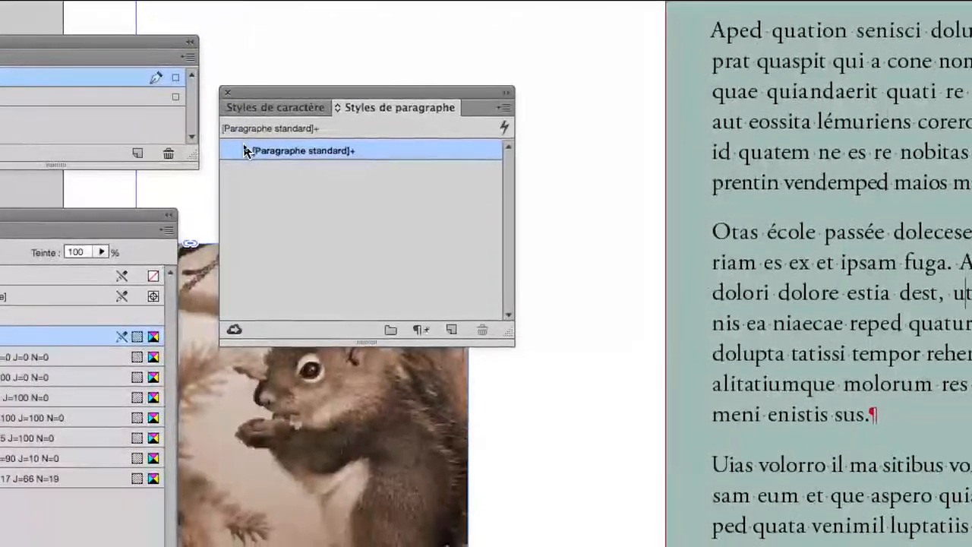
Examine the paragraph style applied to the second paragraph, the available paragraph style commands and the character styles list
mouse_move(229, 128)
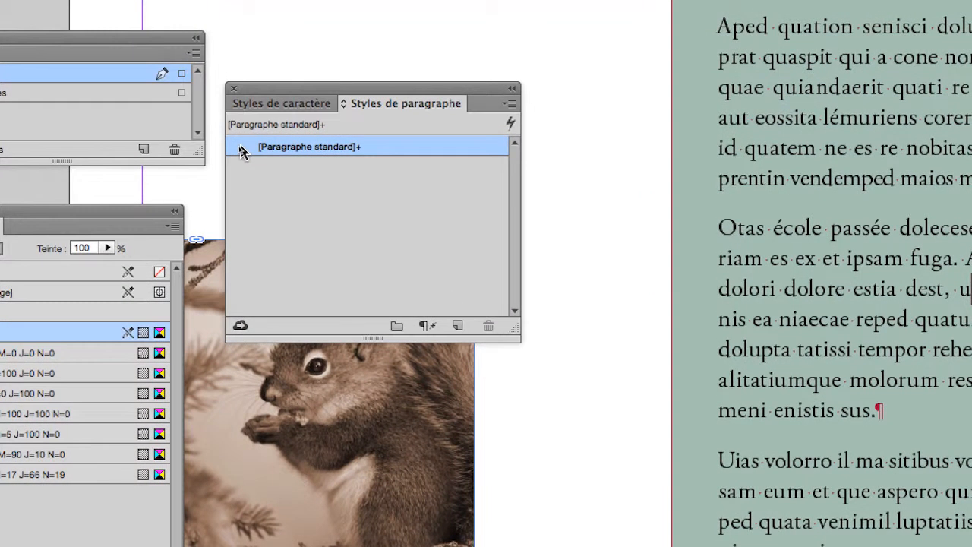
mouse_move(234, 150)
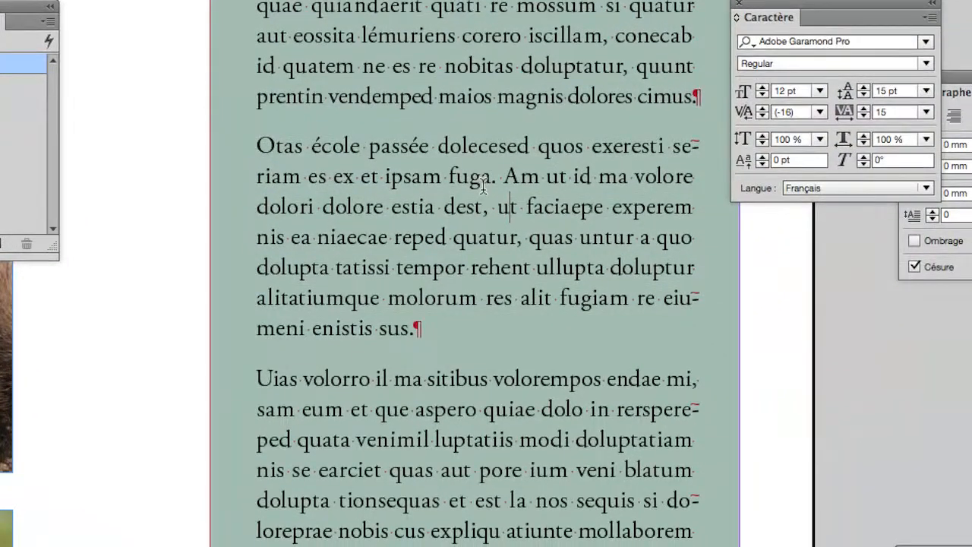
left_click(481, 182)
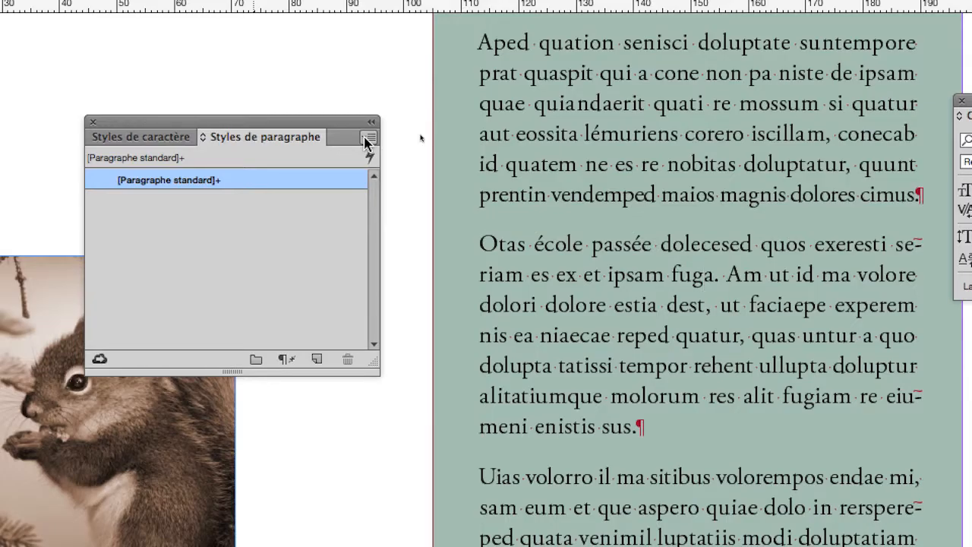
left_click(365, 140)
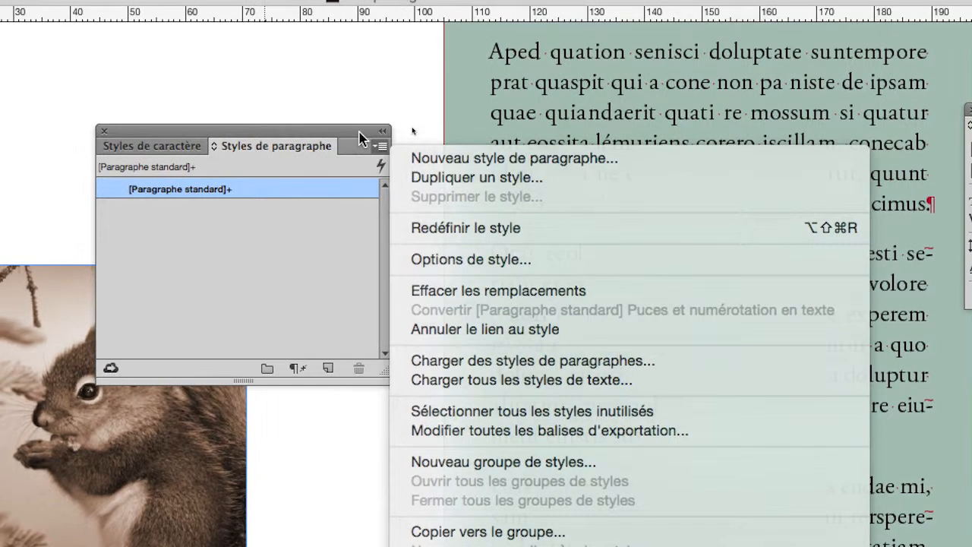
left_click(337, 130)
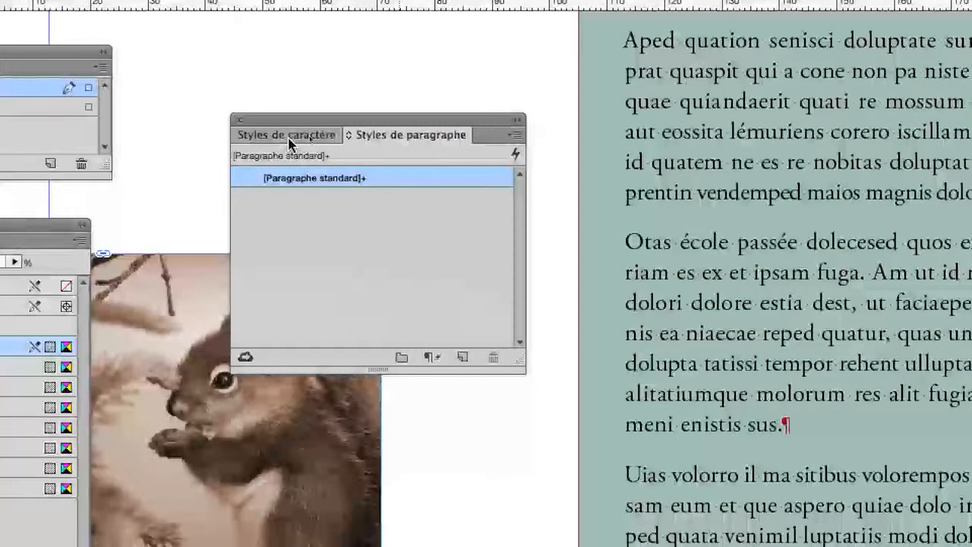
left_click(139, 139)
left_click(399, 134)
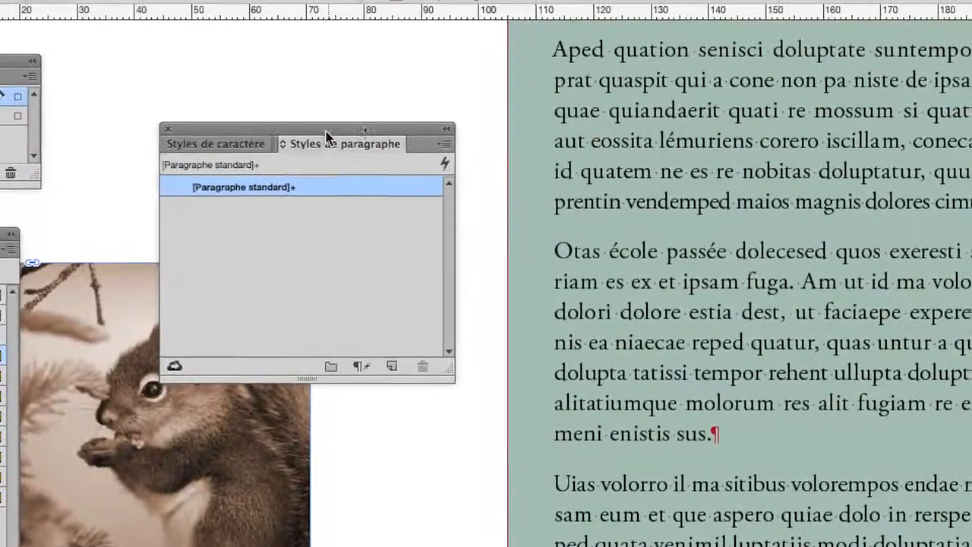
Separate the Paragraph Styles panel from the Character Styles panel and place both apart over the empty page area
left_click_drag(326, 137, 285, 259)
left_click_drag(312, 174, 302, 195)
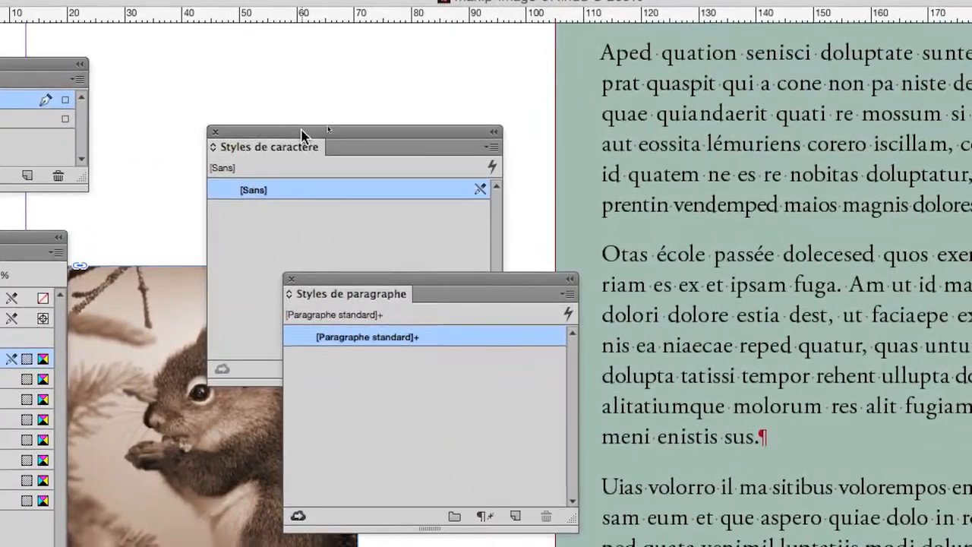
left_click_drag(281, 46, 200, 9)
left_click_drag(275, 119, 24, 59)
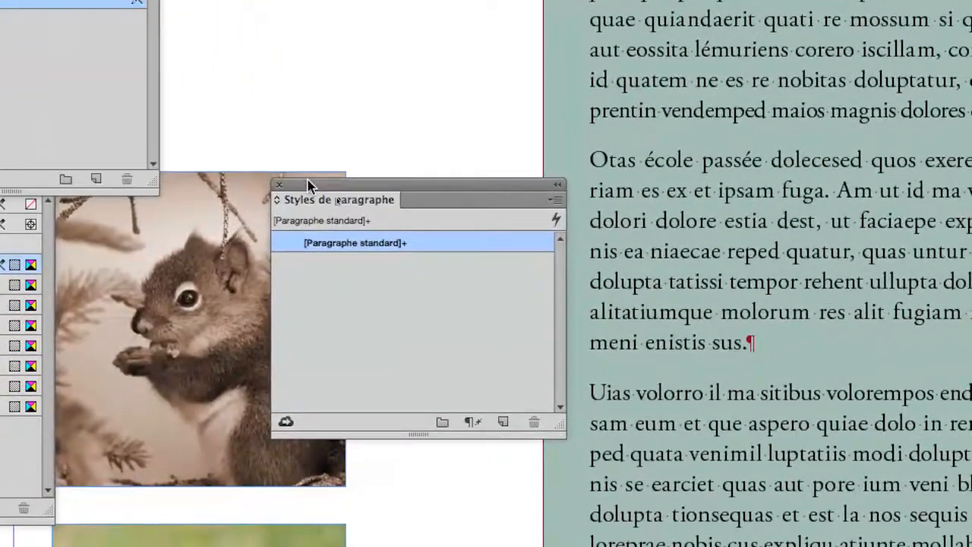
left_click_drag(308, 185, 289, 102)
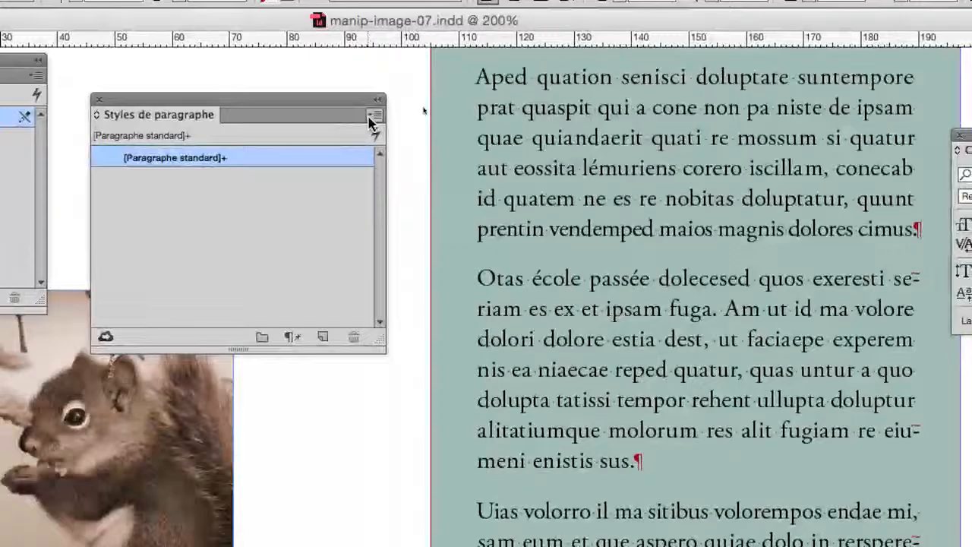
Create a paragraph style named "corps du texte (body)" based on [Aucun style] from the second paragraph's formatting
left_click(363, 81)
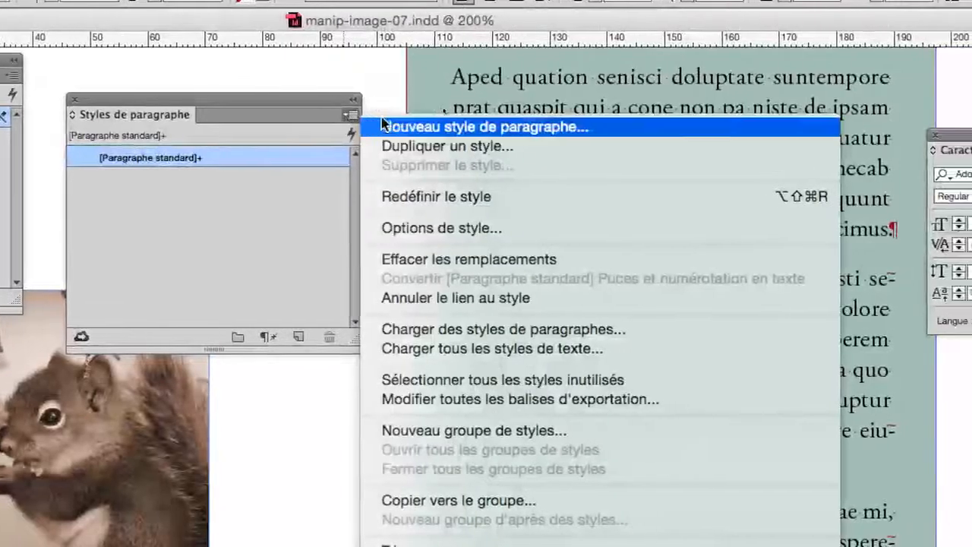
left_click(388, 121)
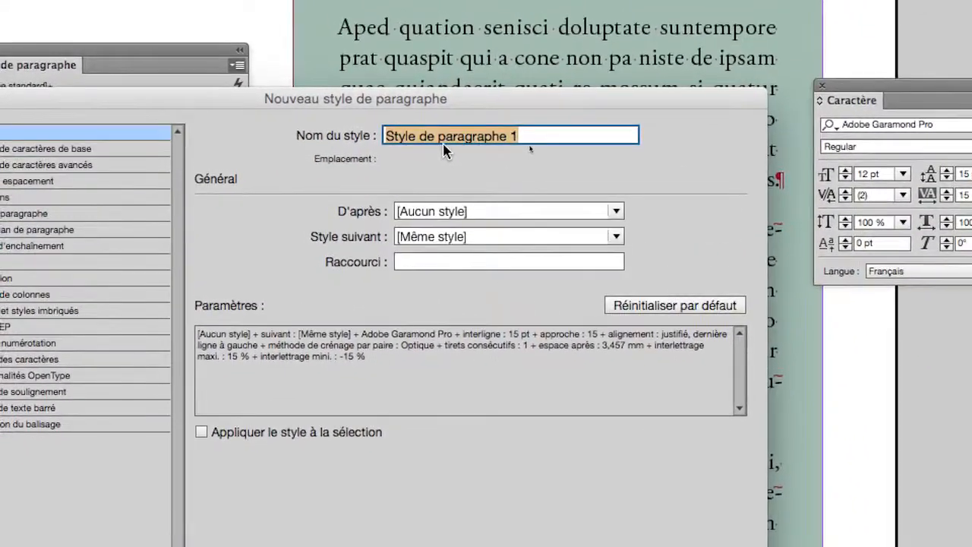
type("corps du tex")
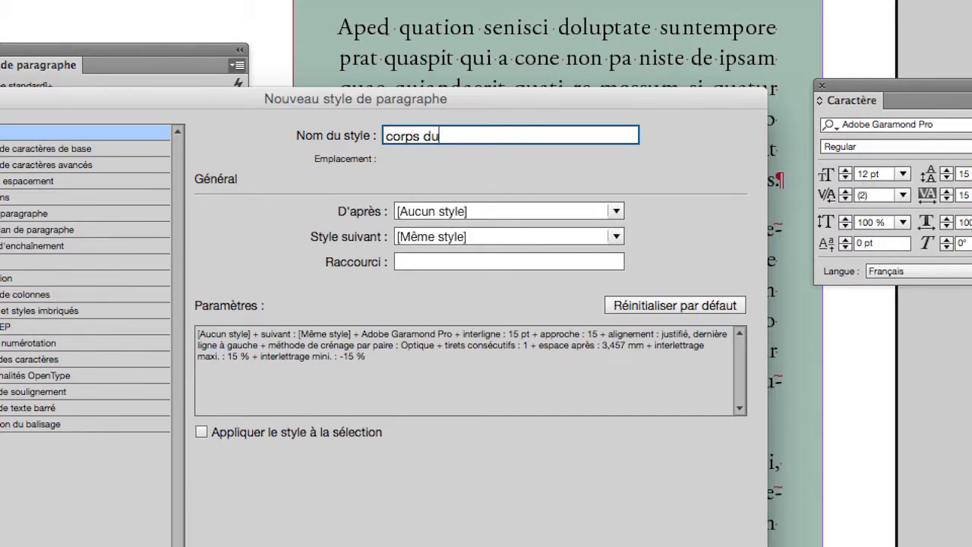
type("te (body)")
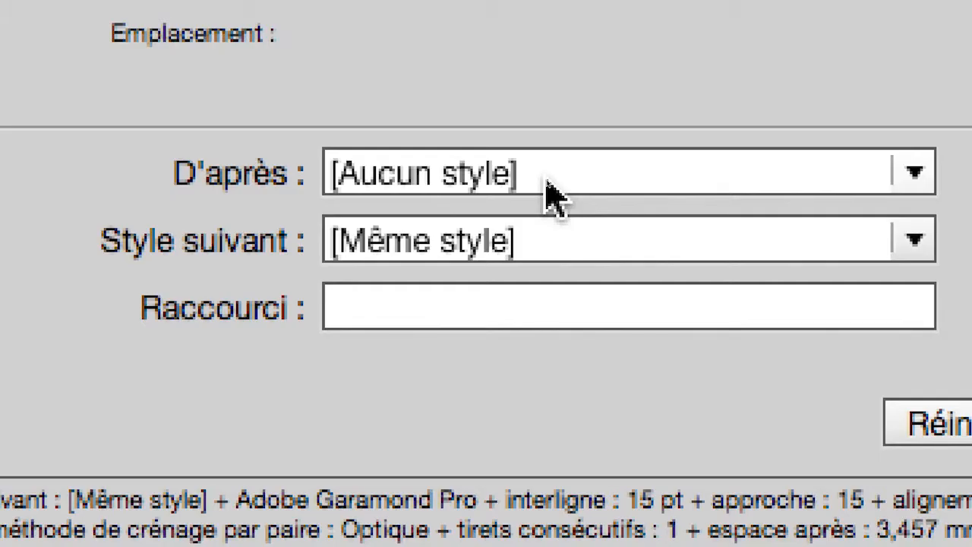
left_click(551, 193)
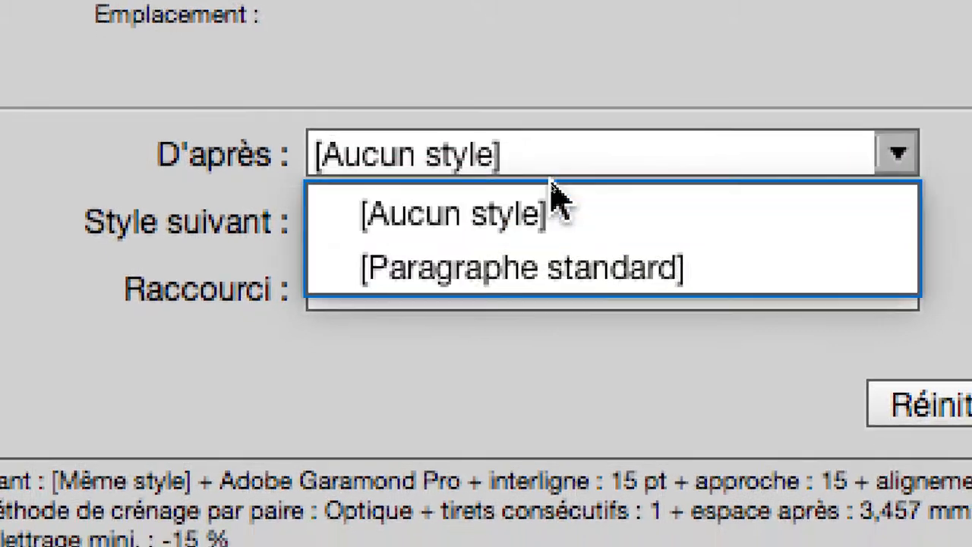
left_click(552, 190)
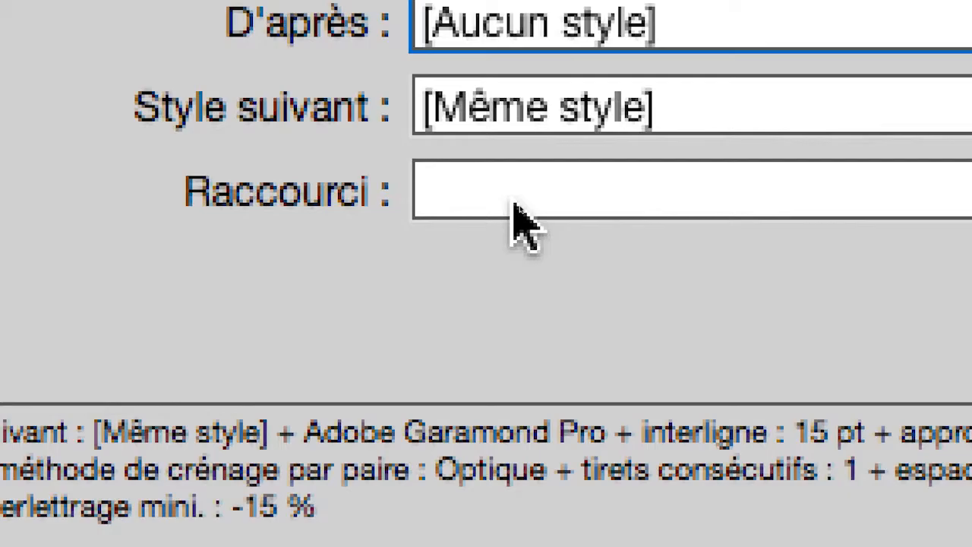
left_click(514, 201)
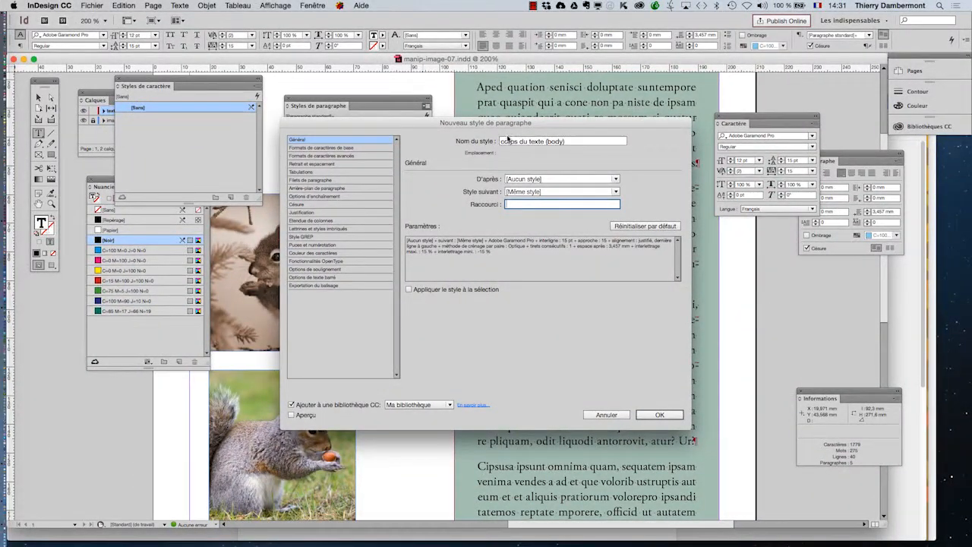
left_click_drag(507, 126, 489, 104)
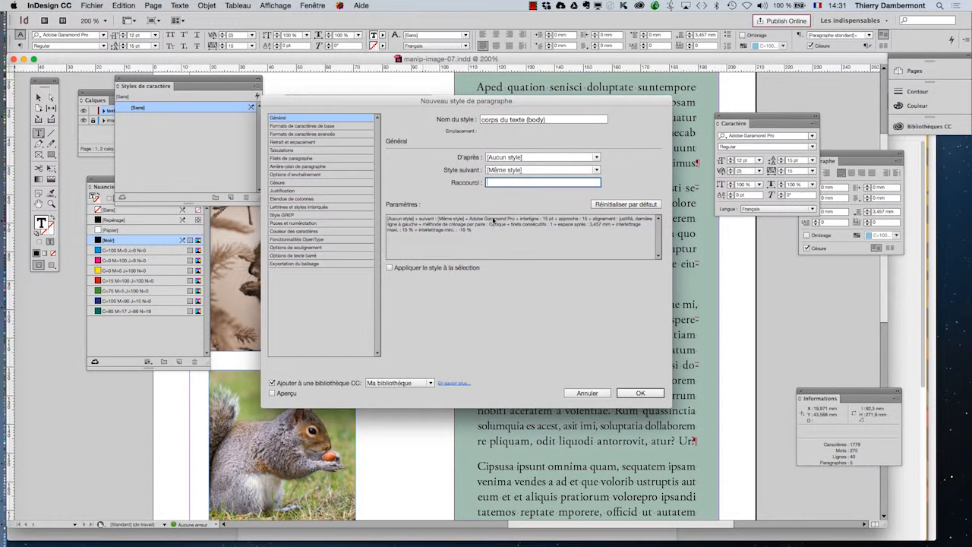
left_click(644, 393)
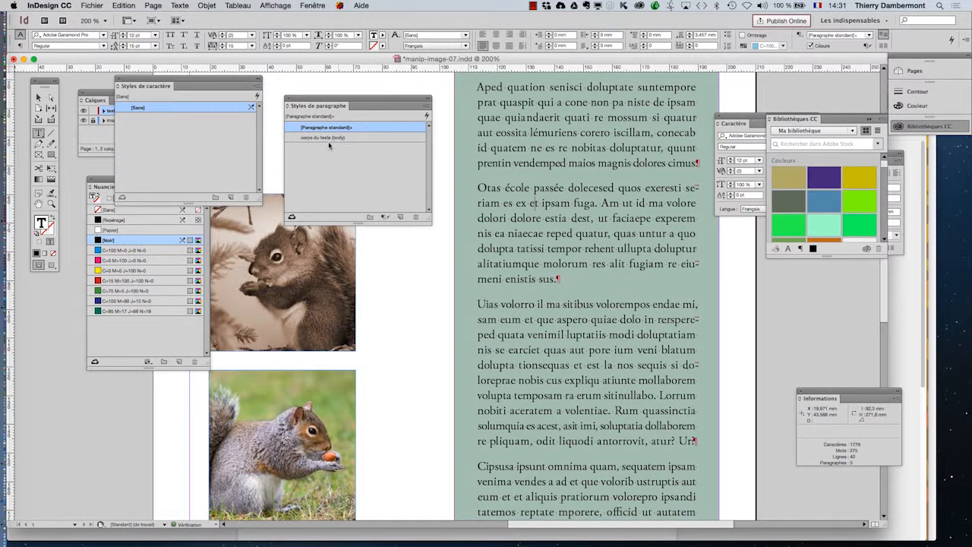
Undo the creation of the body-text style and try Opt+Cmd+Num 5 as the shortcut of a new paragraph style
left_click(125, 5)
left_click(133, 16)
left_click(426, 107)
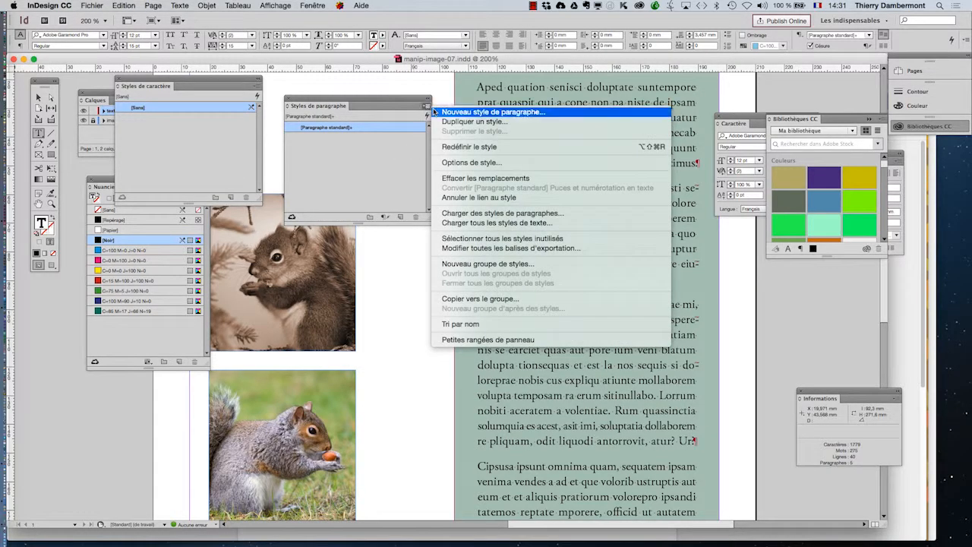
left_click(436, 112)
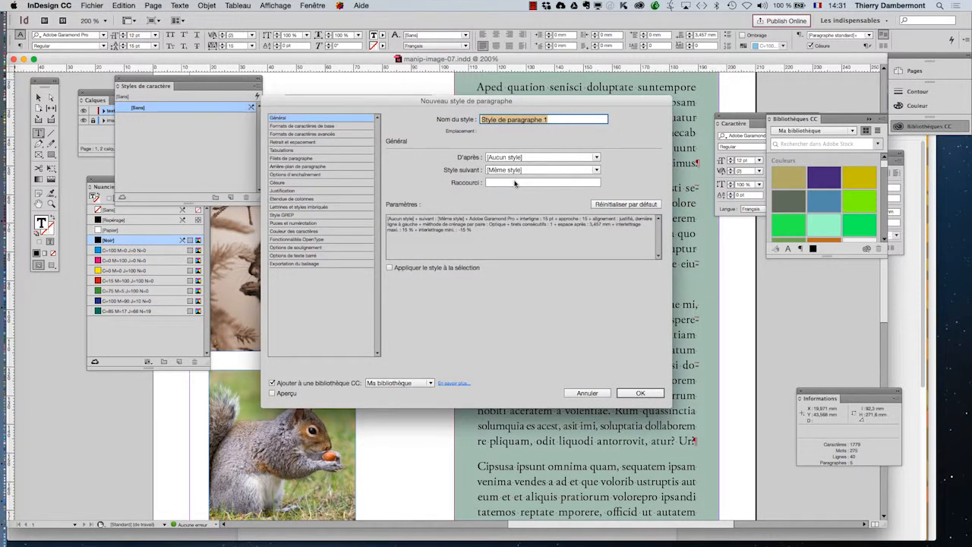
left_click(510, 182)
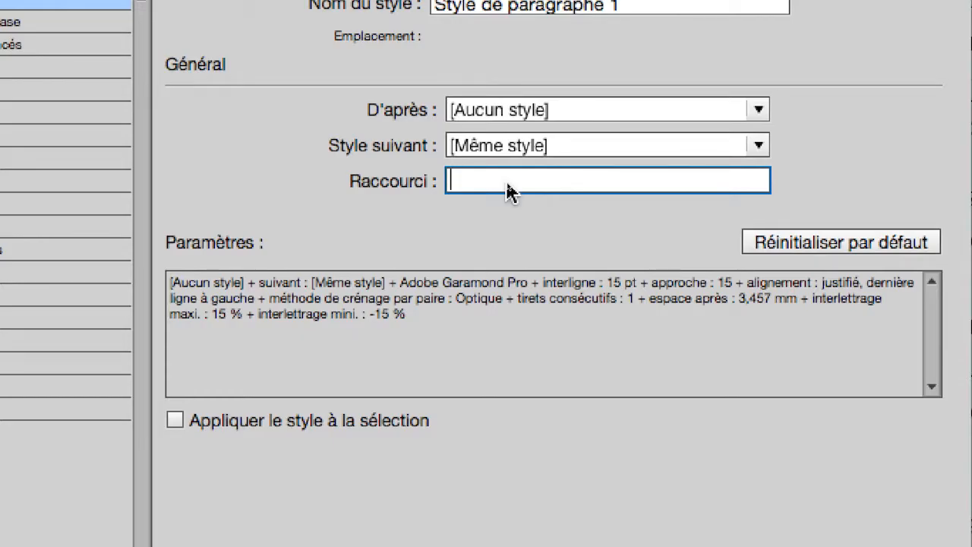
key("alt+super+KP_5")
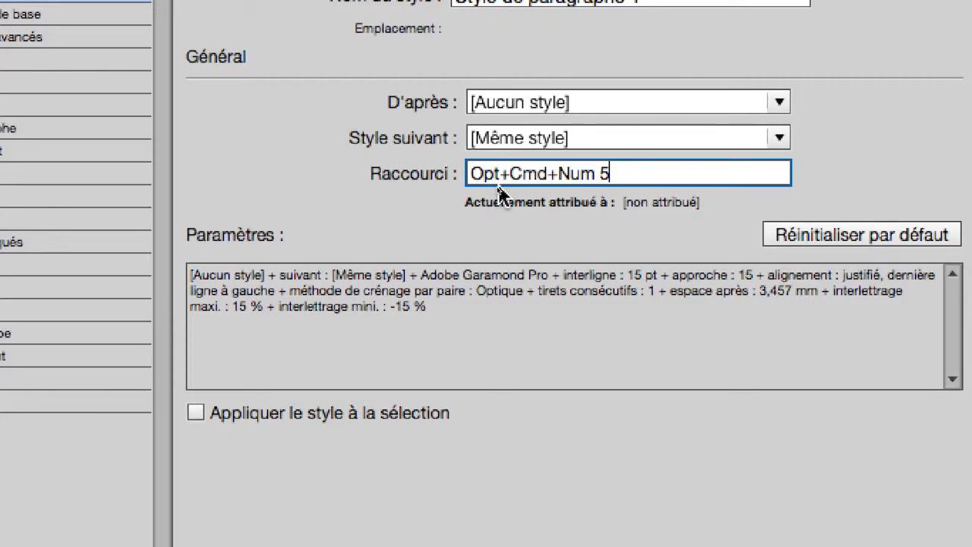
Try Maj+Cmd+Num 7 as the new style's shortcut instead, clear it and cancel the style's creation
left_click_drag(611, 174, 466, 173)
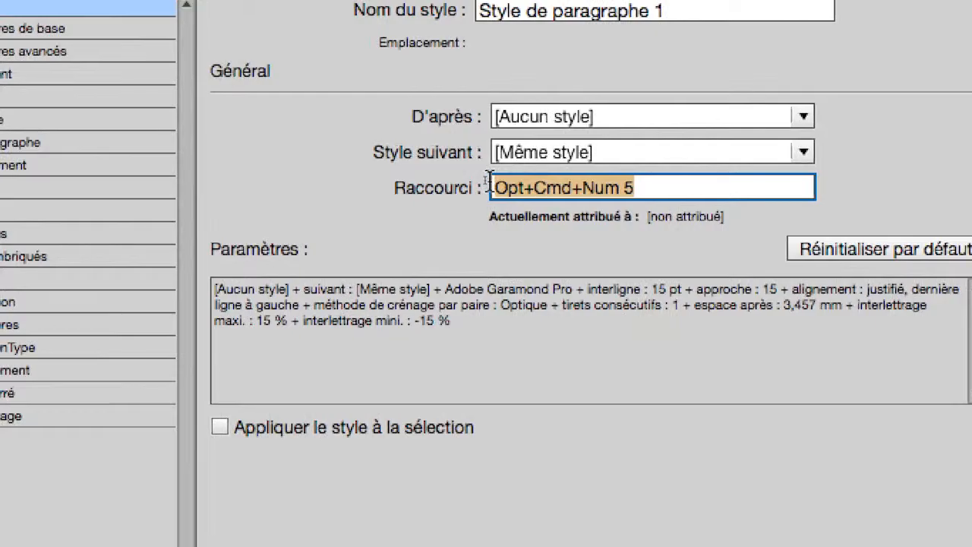
key("BackSpace")
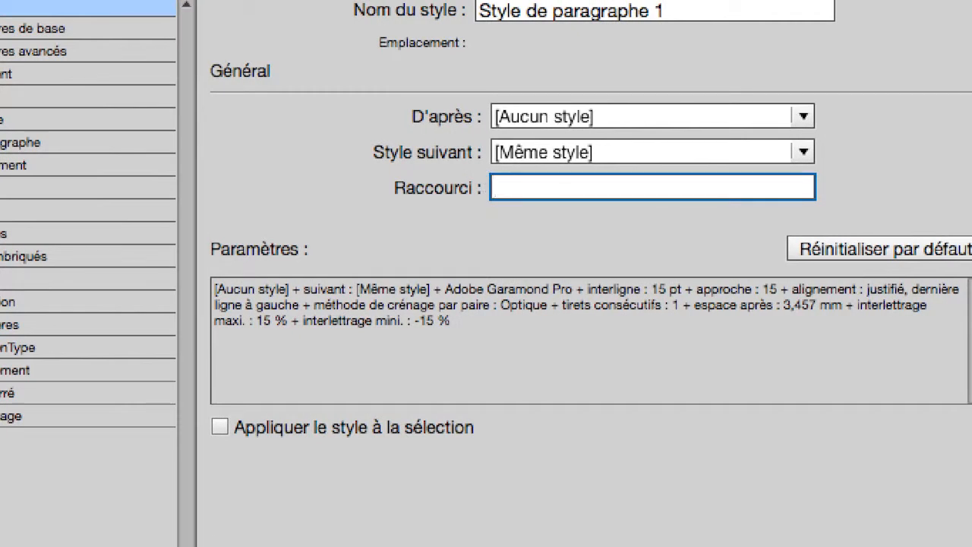
key("shift+super+KP_7")
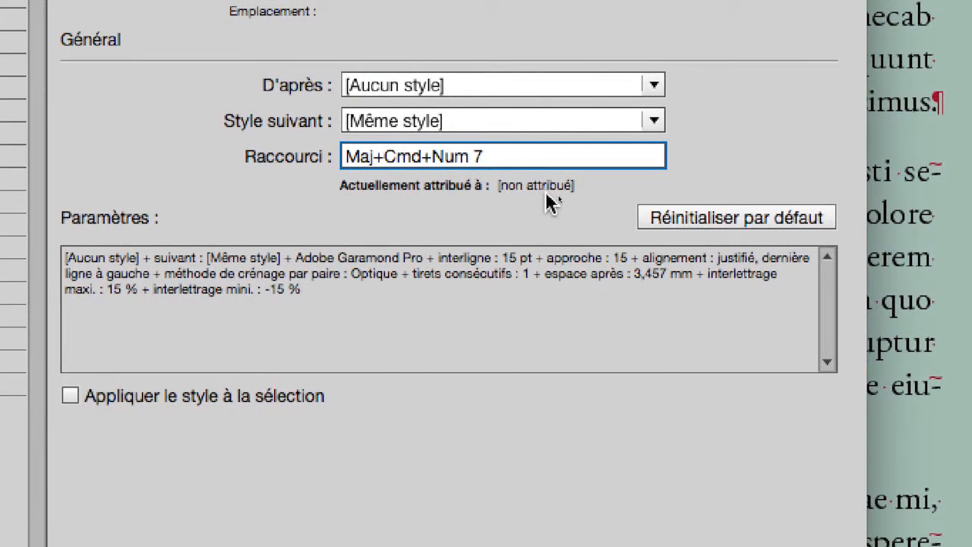
left_click_drag(510, 159, 343, 168)
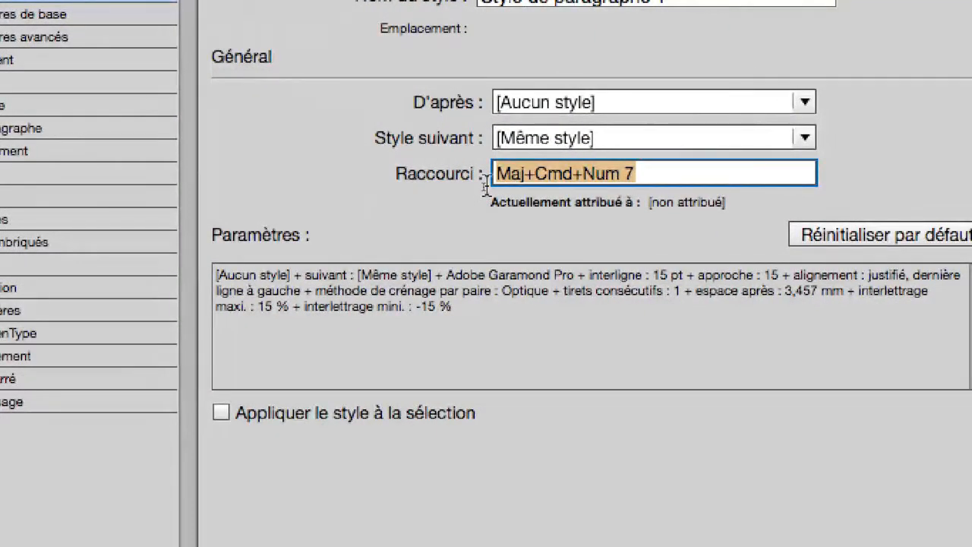
key("BackSpace")
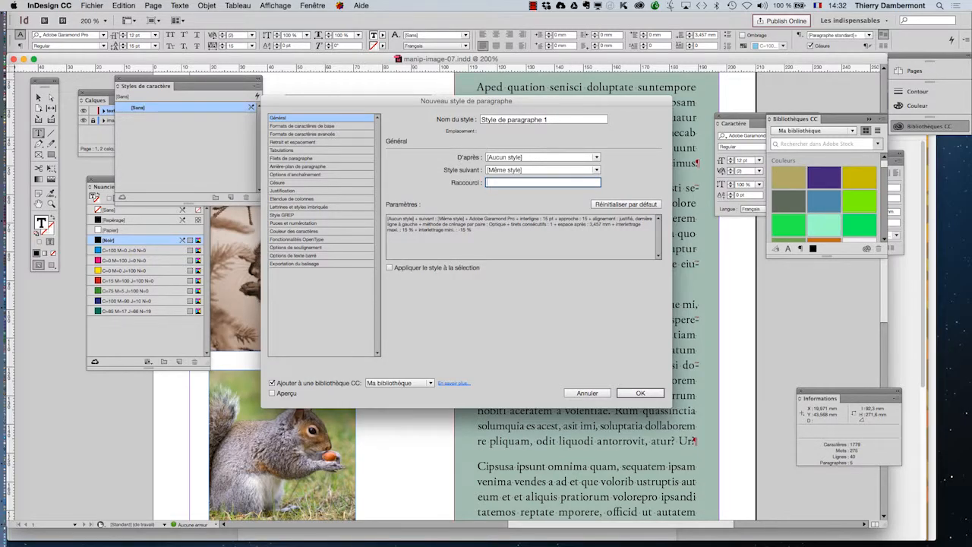
key("Escape")
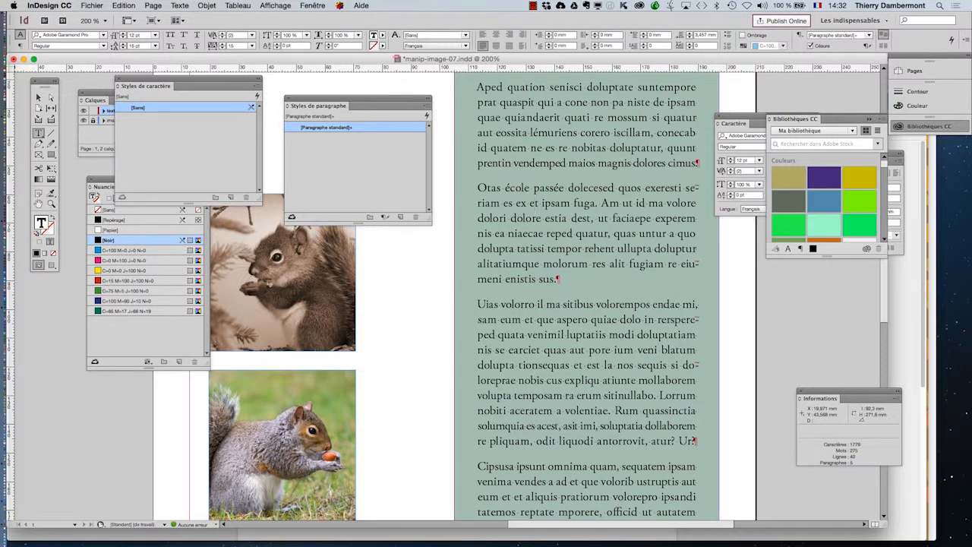
Display the macOS keyboard viewer, reposition it over the page and examine its modifier keys and numeric keypad
left_click(817, 6)
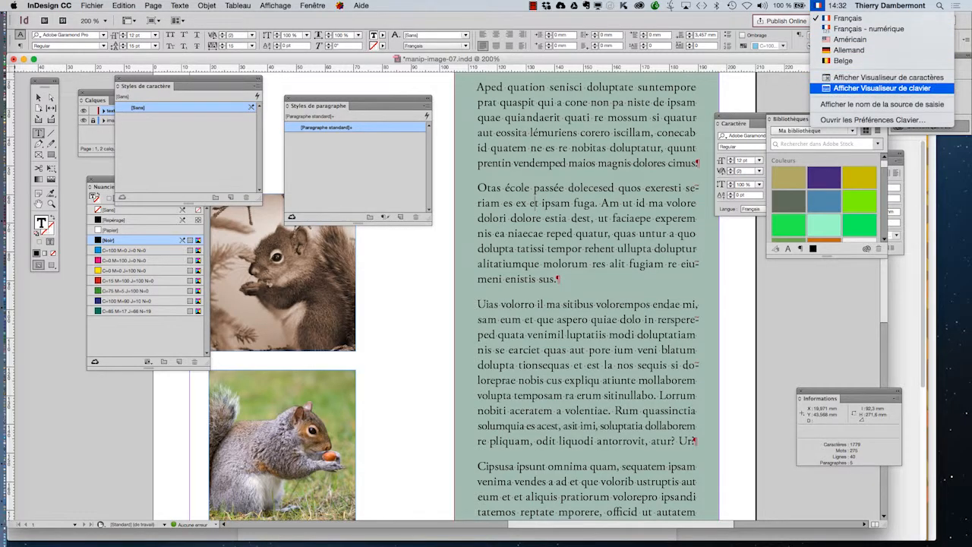
left_click(881, 88)
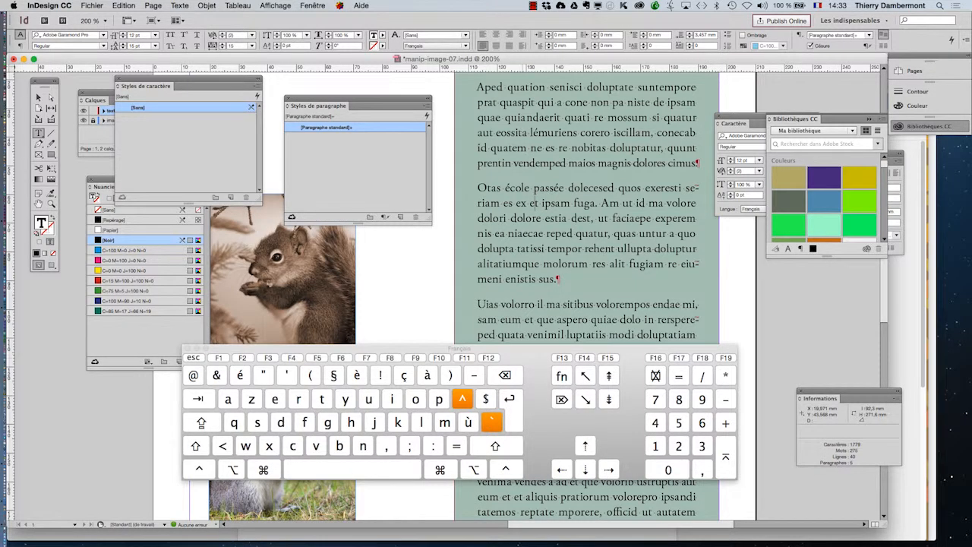
left_click_drag(473, 346, 528, 266)
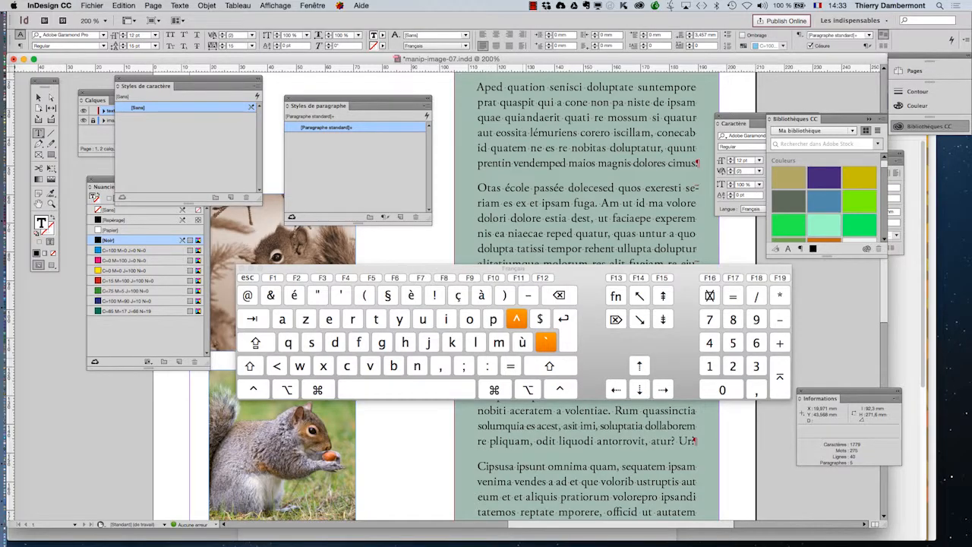
key("alt")
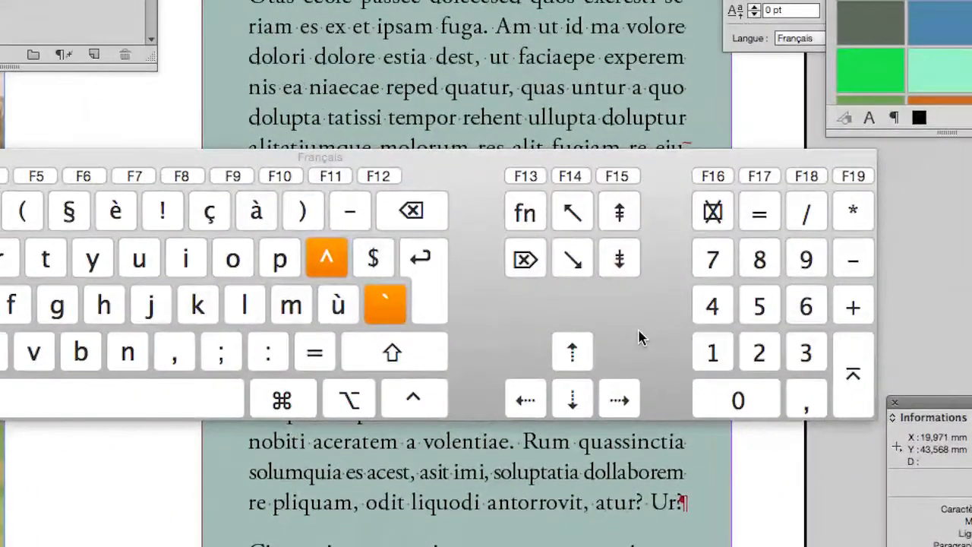
key("alt+super+8")
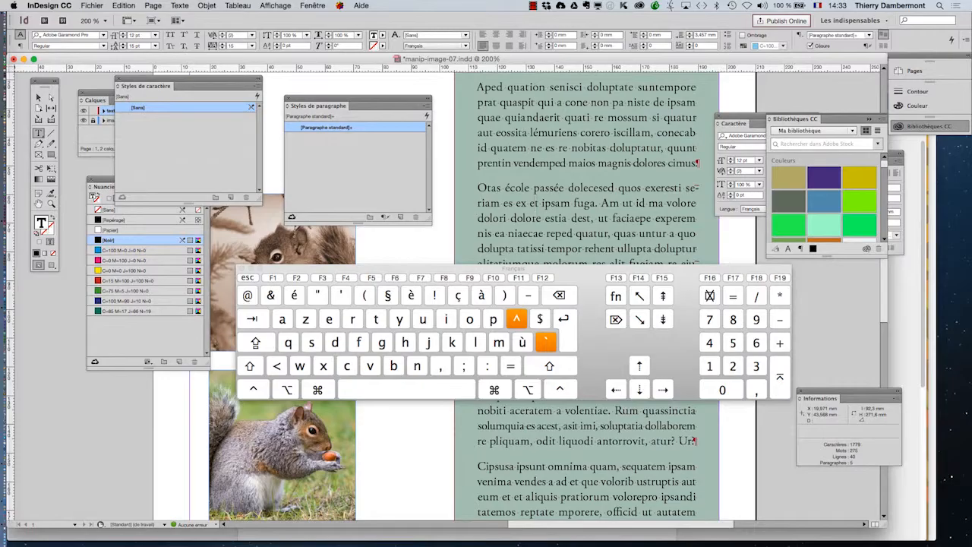
key("alt+super+8")
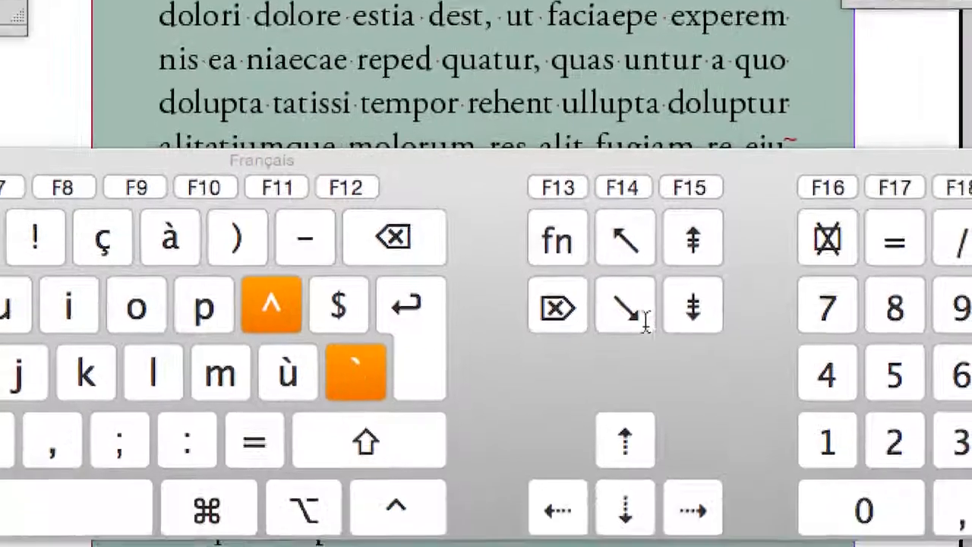
key("alt+super+8")
key("alt+super+8")
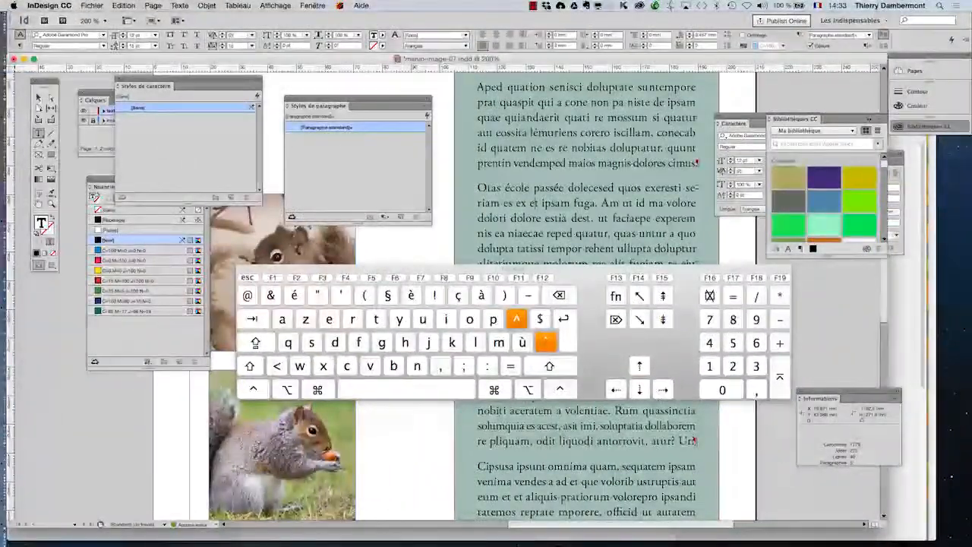